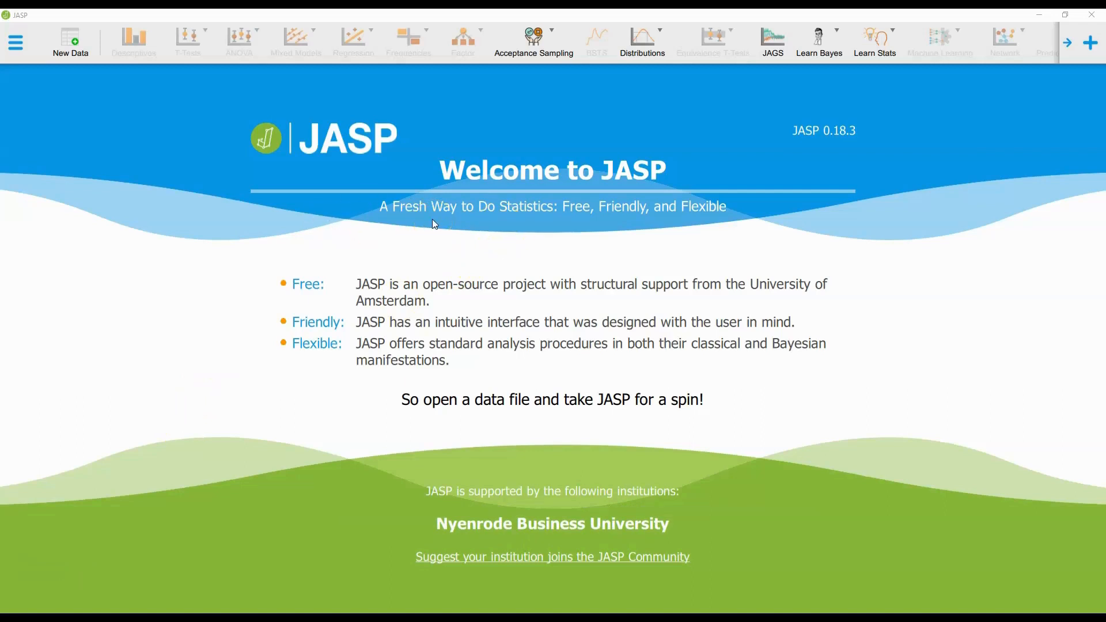
Open the CRD data file from the Desktop folder.
click(16, 41)
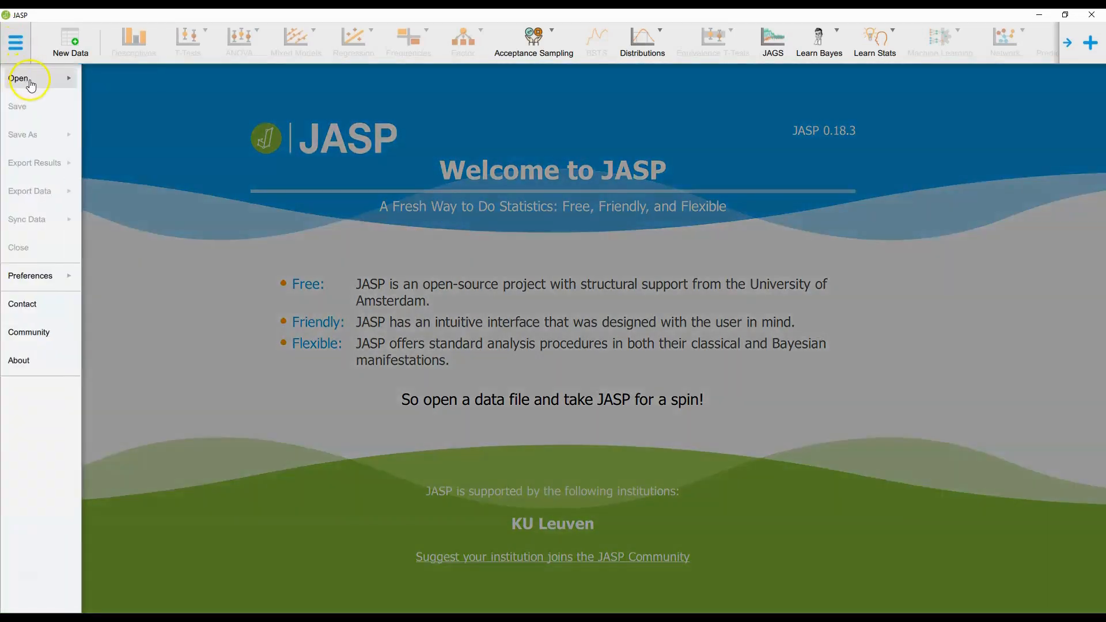
click(28, 81)
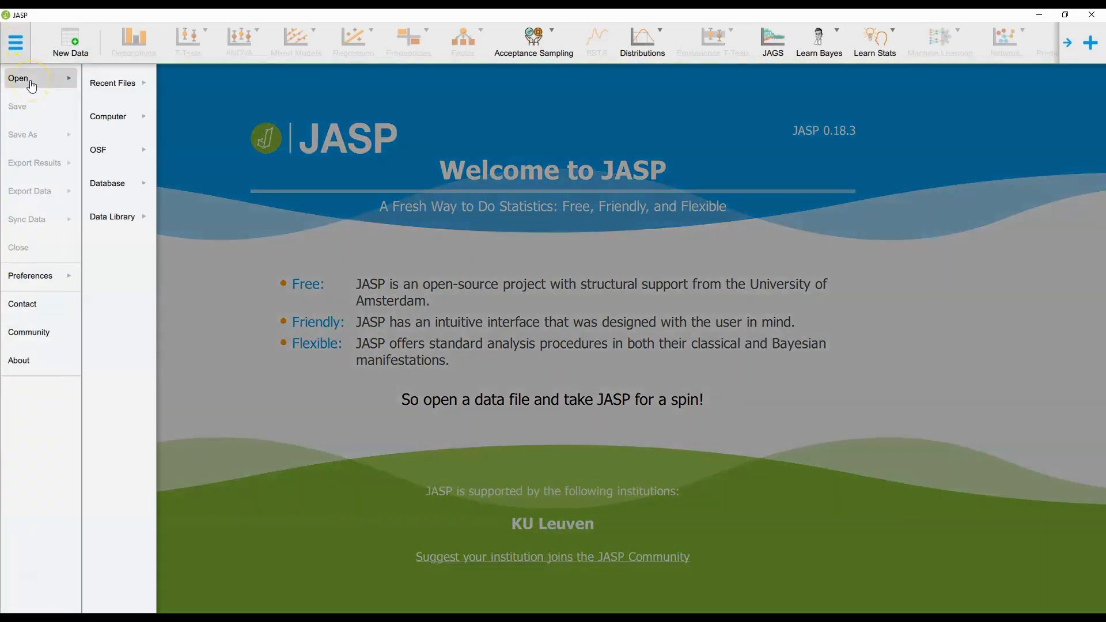
click(108, 117)
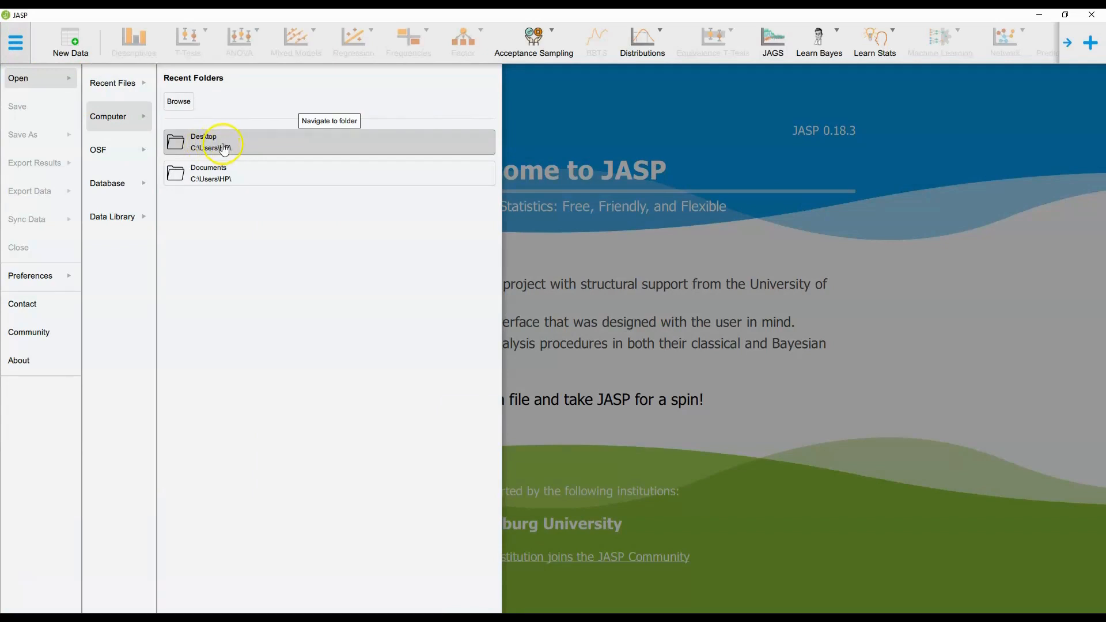
click(223, 139)
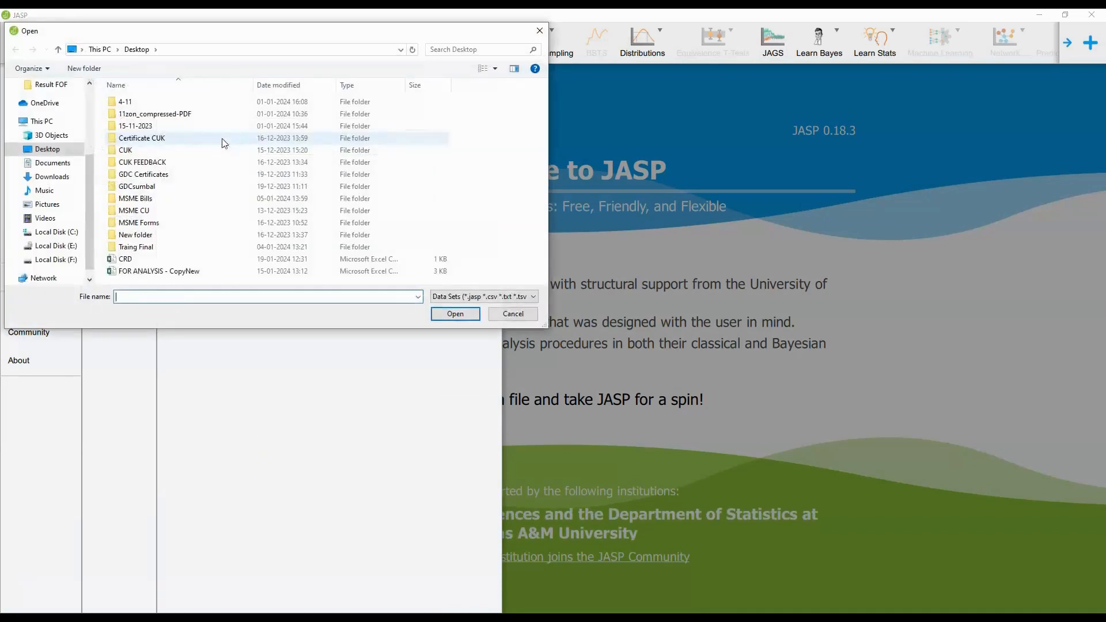
click(47, 148)
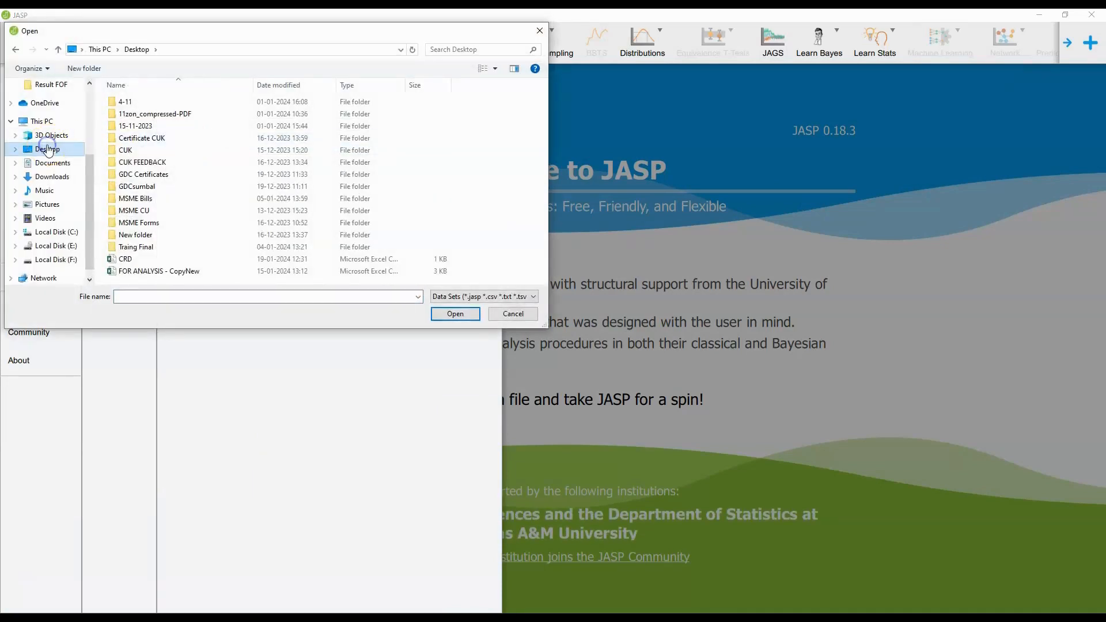
click(143, 262)
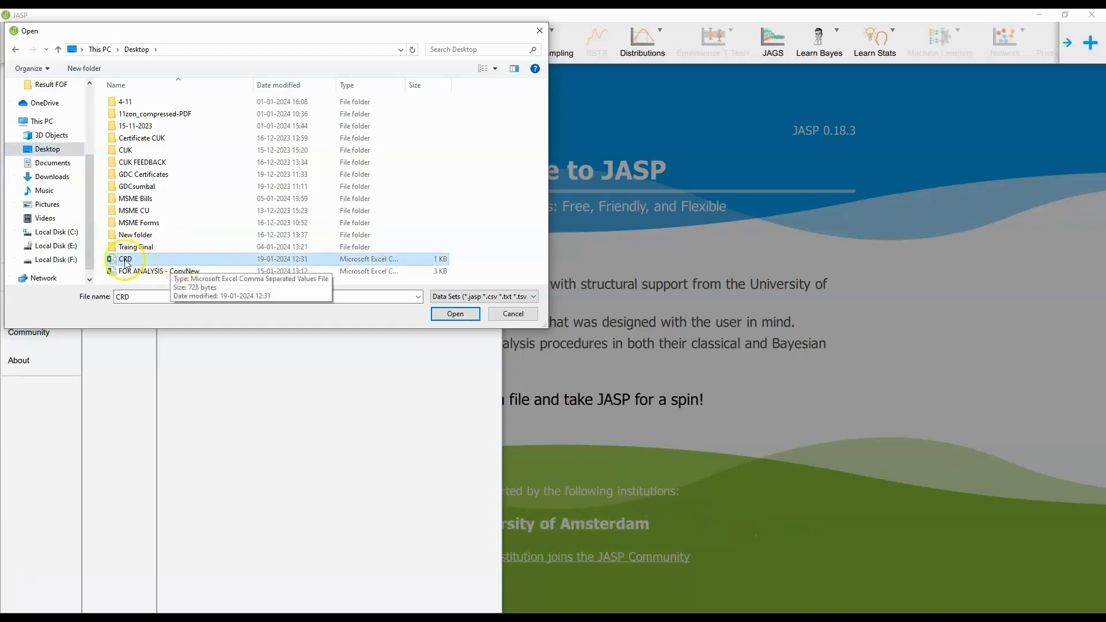
click(450, 316)
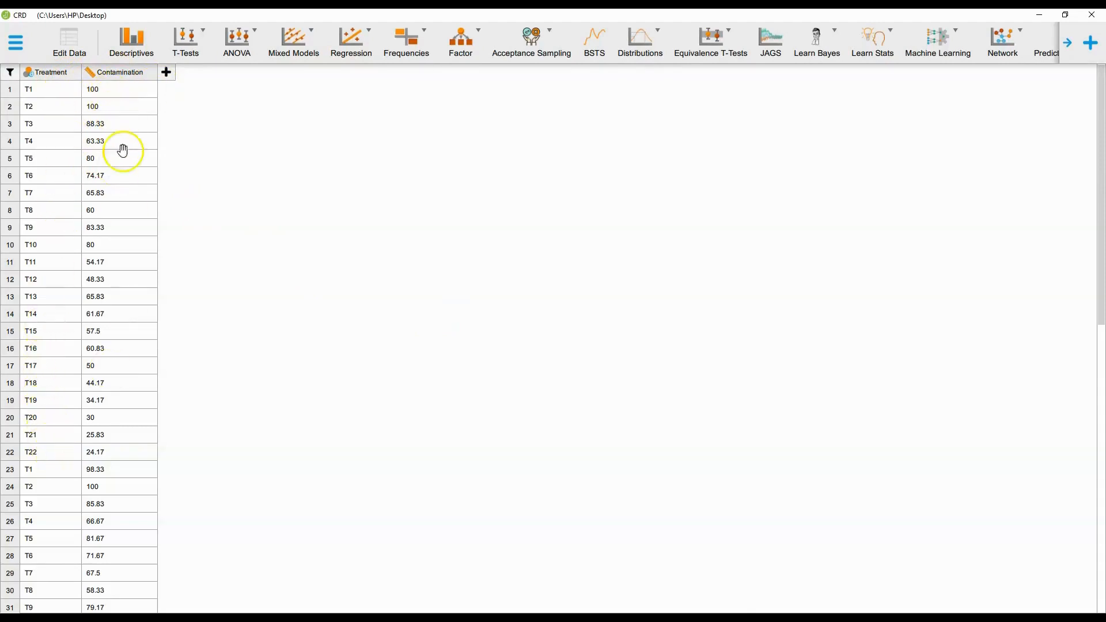
Start a new classical ANOVA analysis.
scroll(140, 388, down, 9)
scroll(141, 393, up, 5)
scroll(140, 393, up, 4)
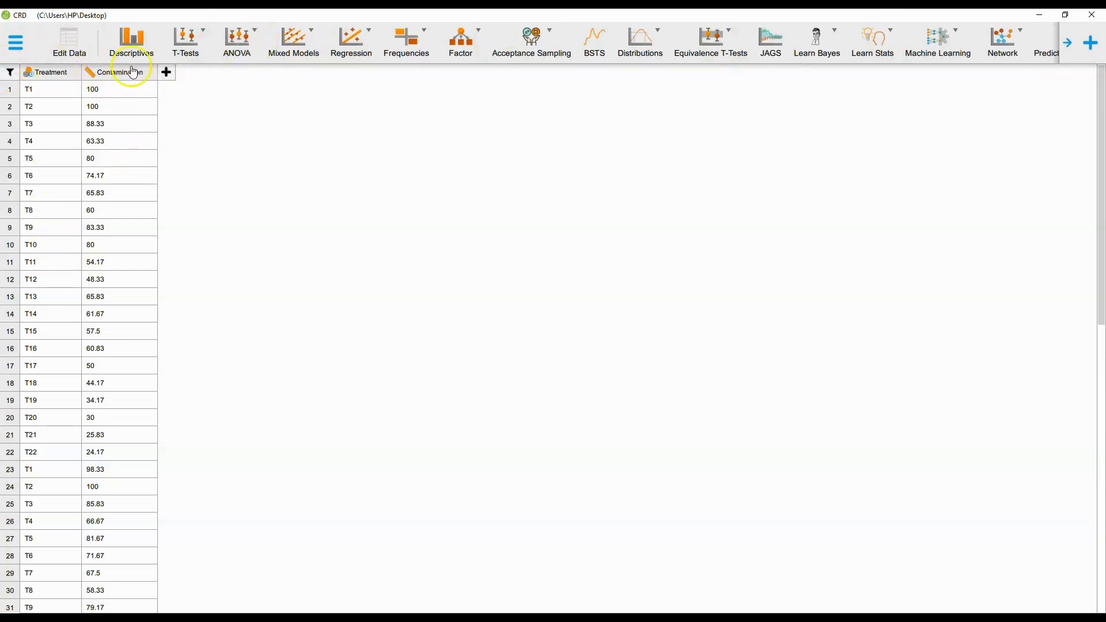
click(256, 39)
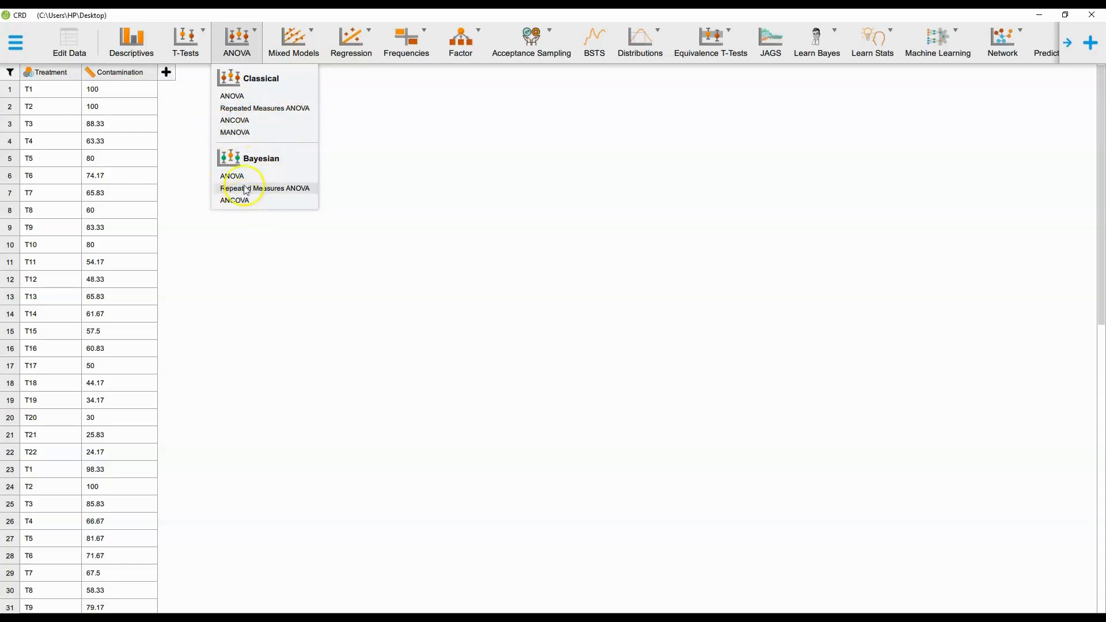
click(233, 97)
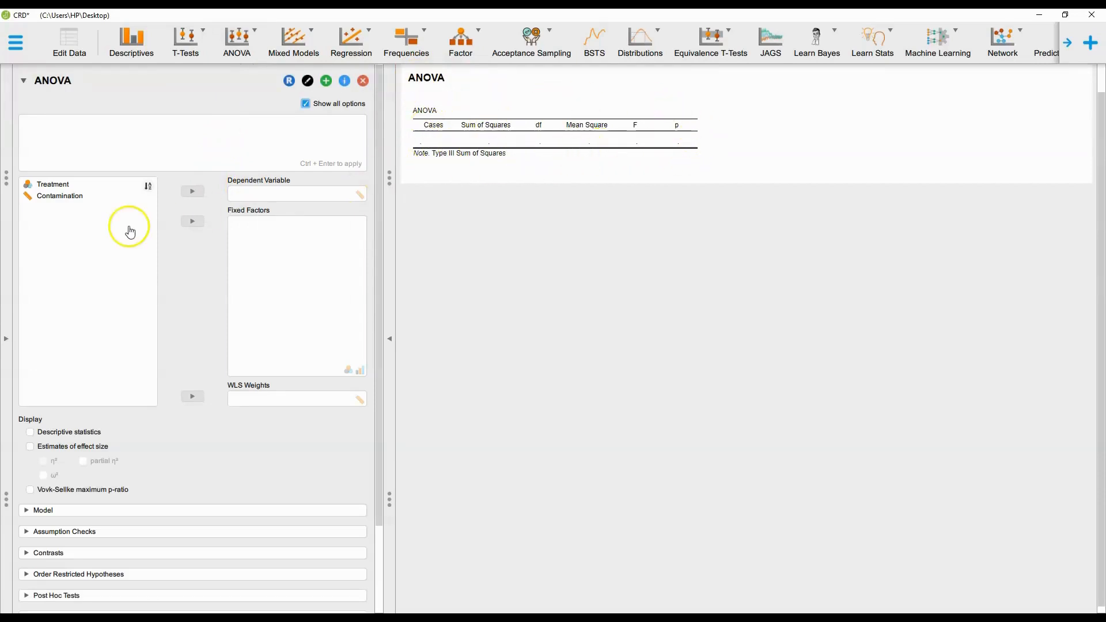
Assign Contamination as the dependent variable and Treatment as the fixed factor.
click(75, 199)
click(203, 188)
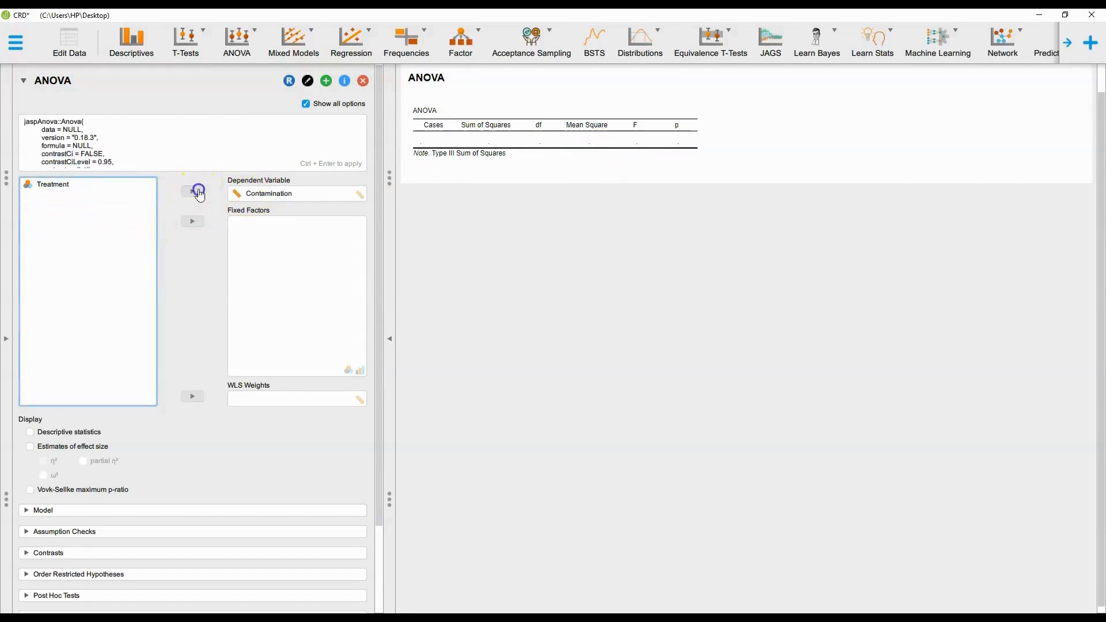
click(55, 184)
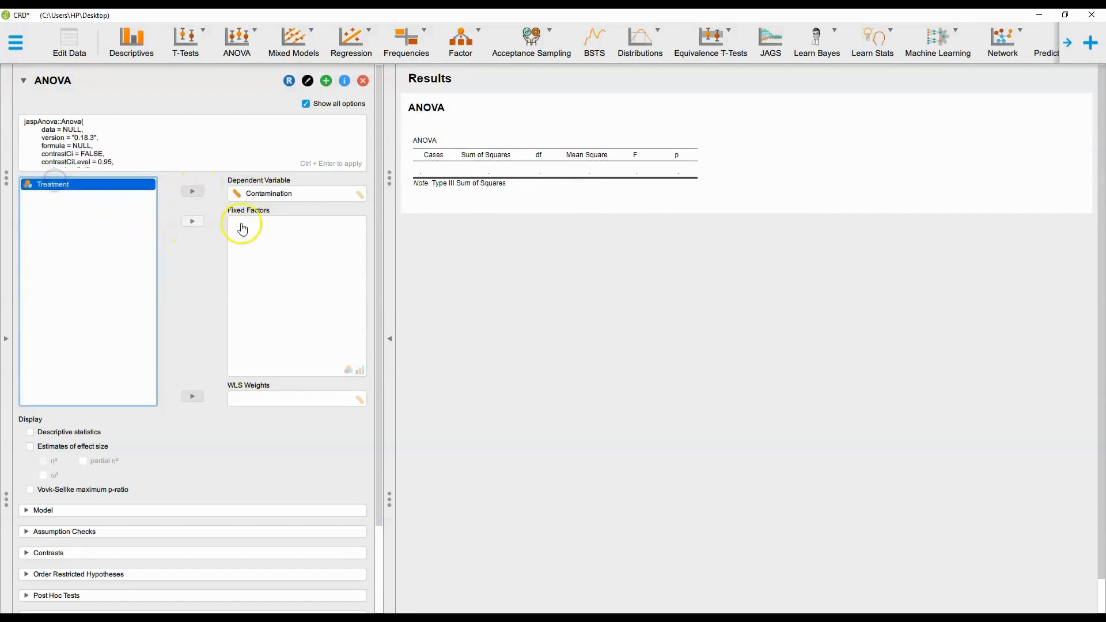
click(192, 228)
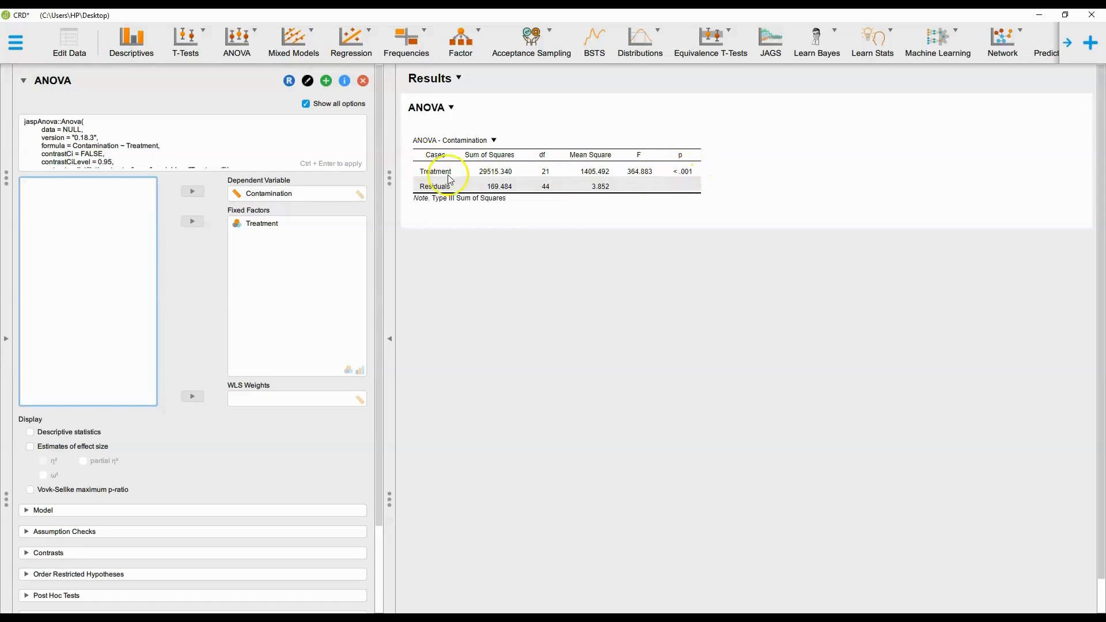
Turn on descriptive statistics and eta-squared effect size estimates.
scroll(211, 426, down, 3)
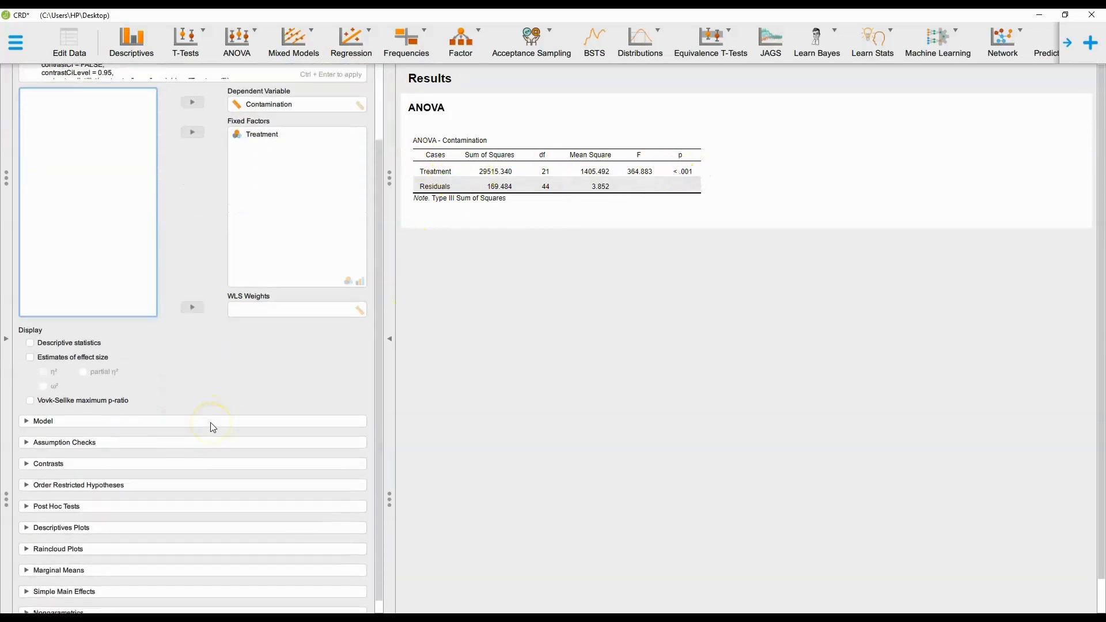
click(29, 330)
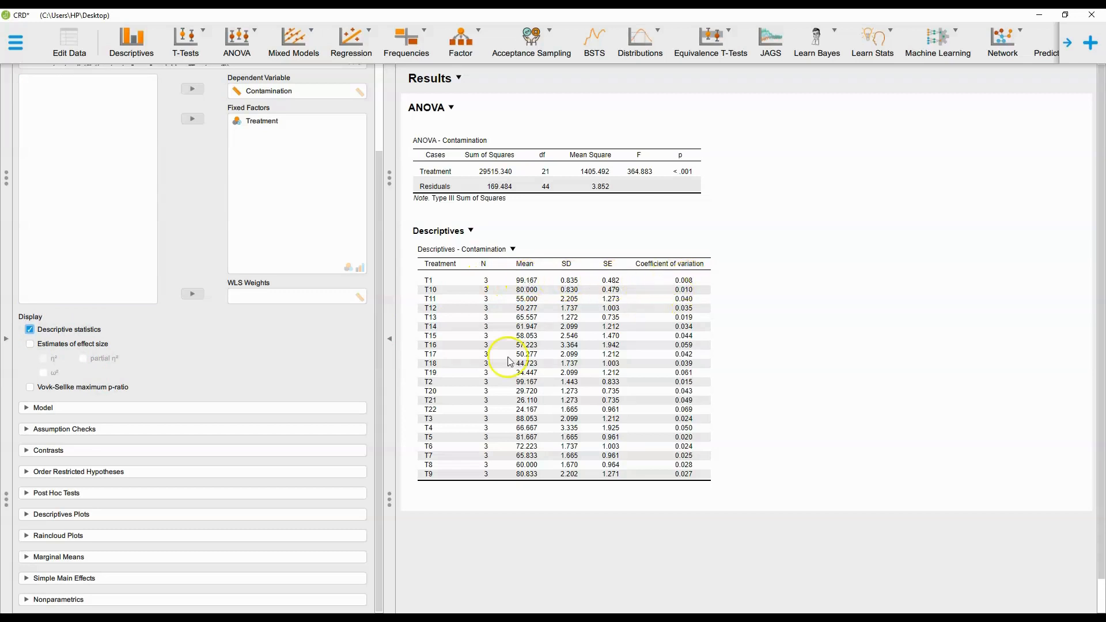
click(35, 349)
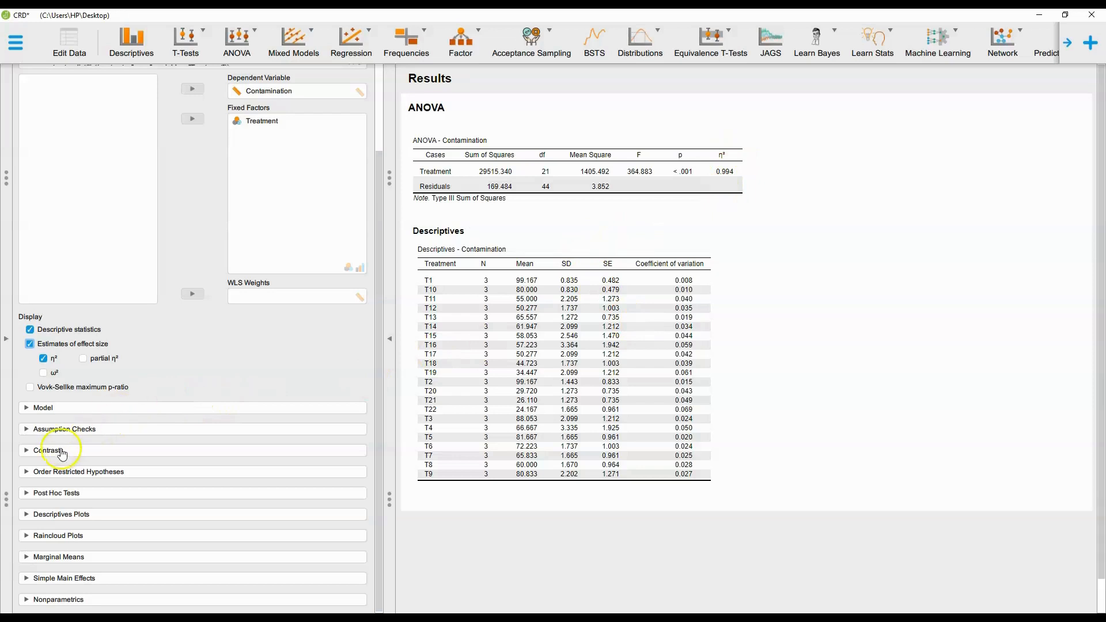
Enable homogeneity tests and the Q-Q plot of residuals under the assumption checks.
click(27, 431)
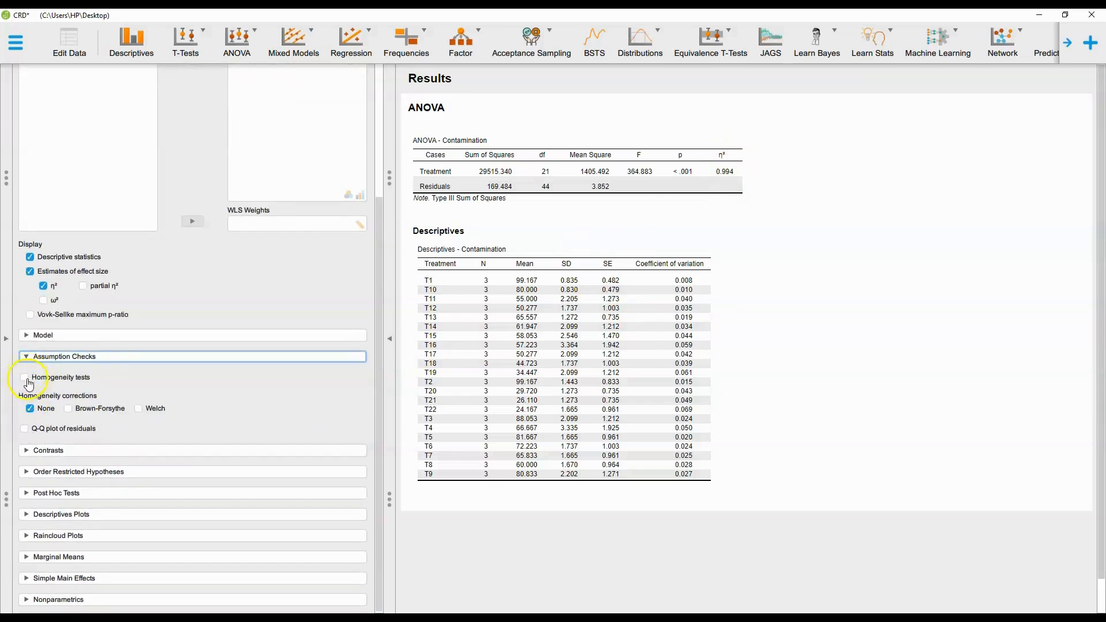
click(29, 384)
scroll(544, 460, down, 1)
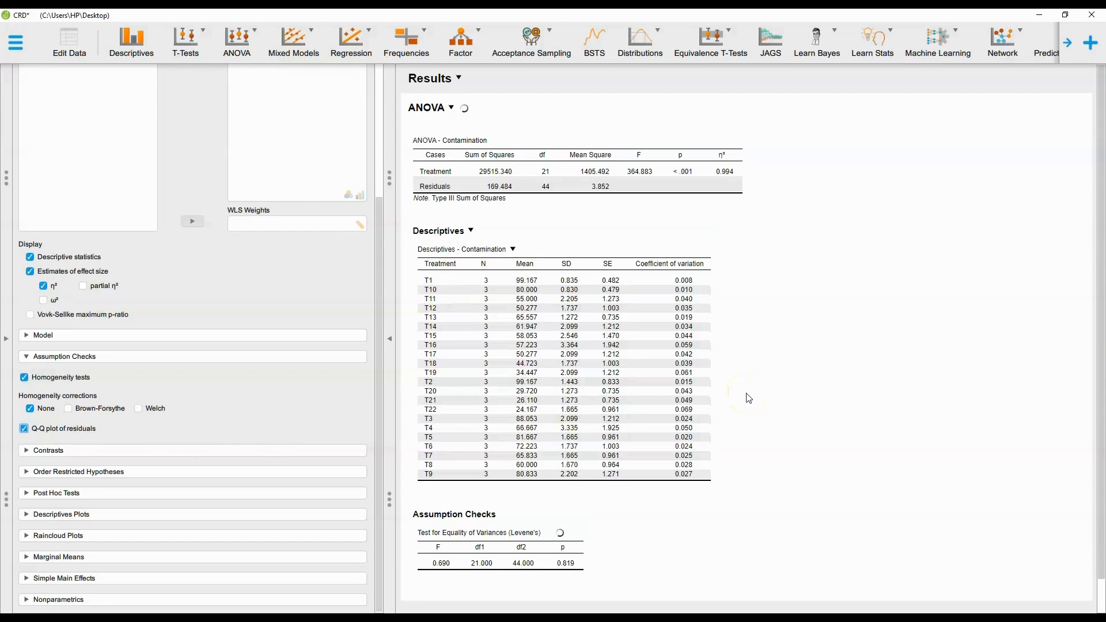
scroll(610, 585, down, 3)
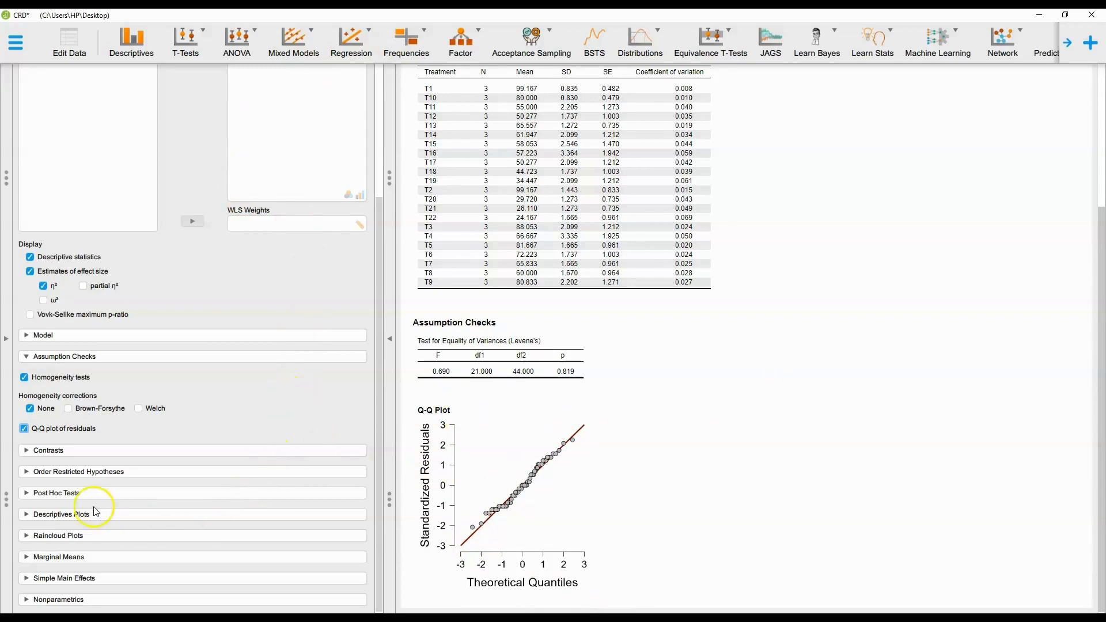
In the post hoc test options, turn off the Tukey correction and select the Dunn test.
click(28, 493)
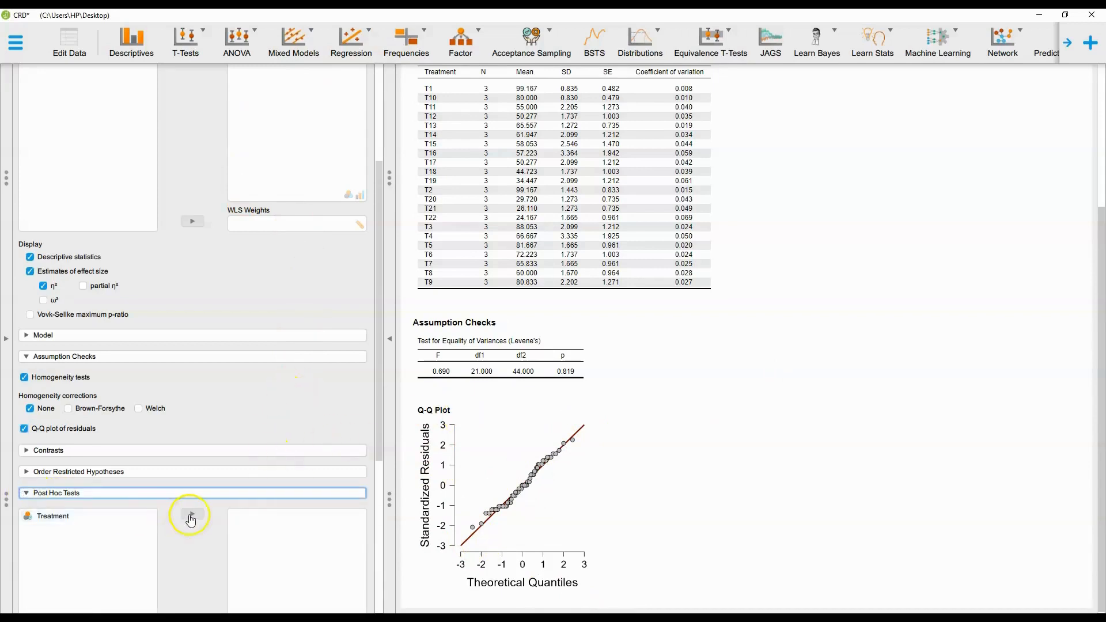
scroll(185, 513, down, 5)
scroll(736, 395, up, 3)
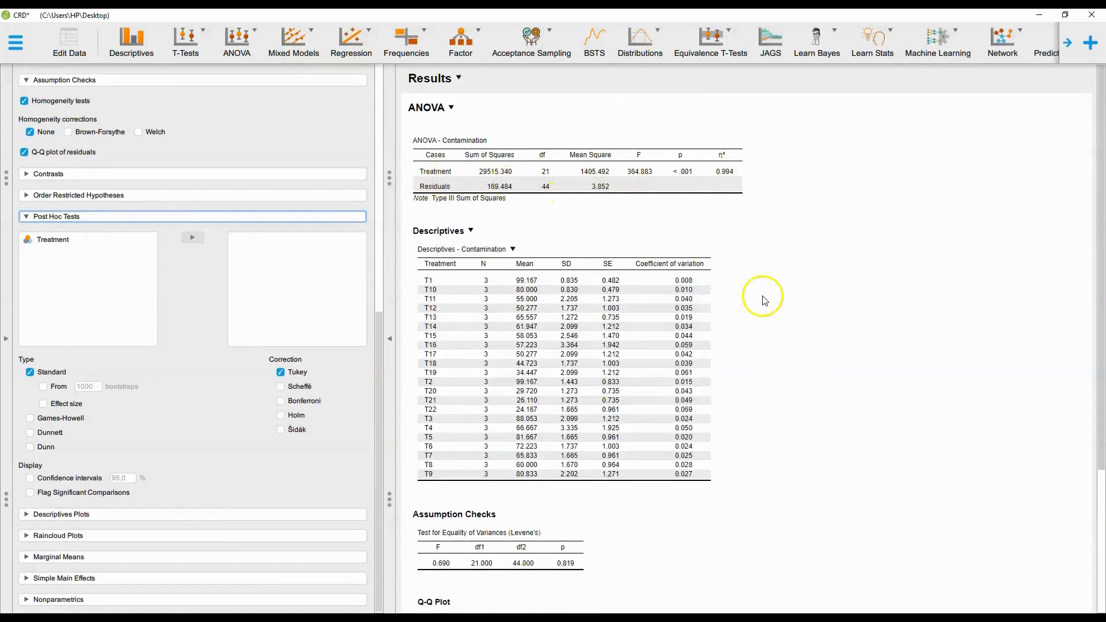
scroll(759, 340, down, 2)
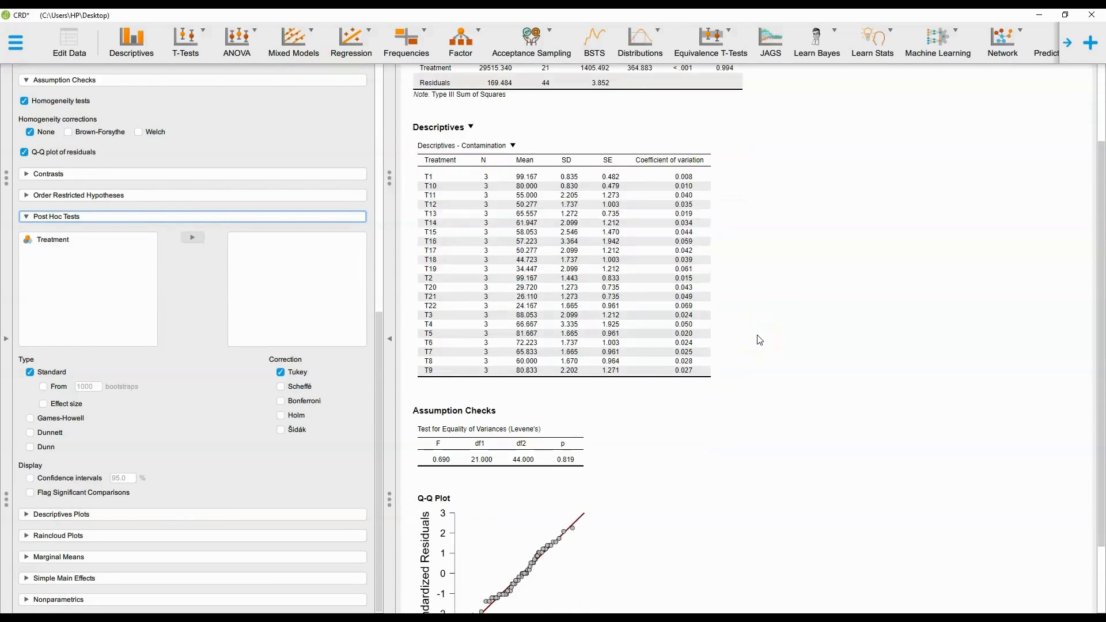
scroll(759, 340, down, 1)
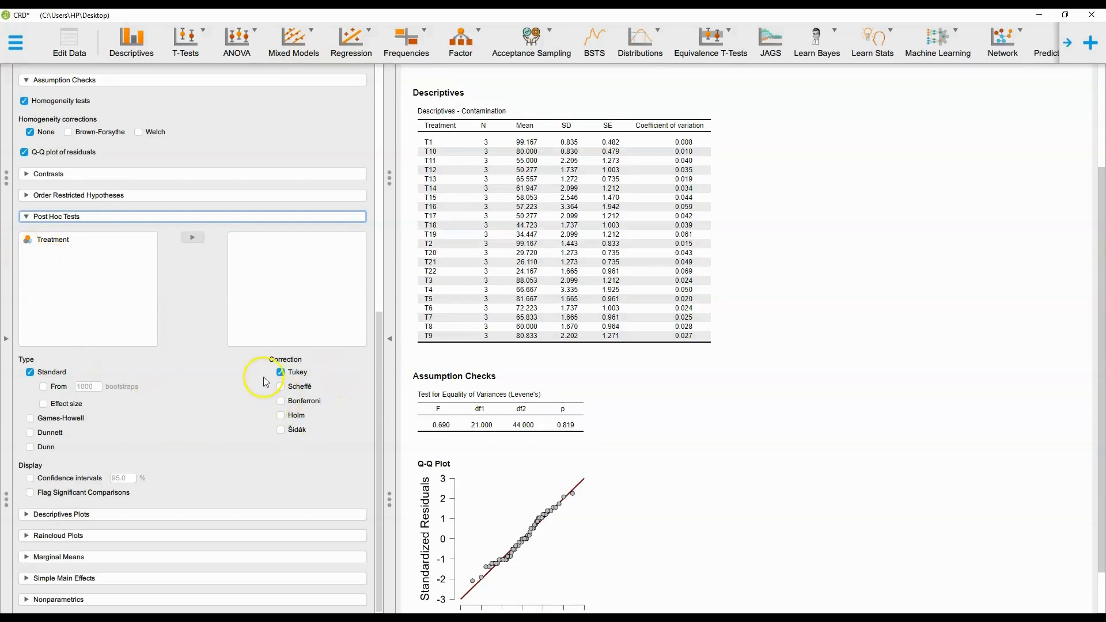
click(280, 372)
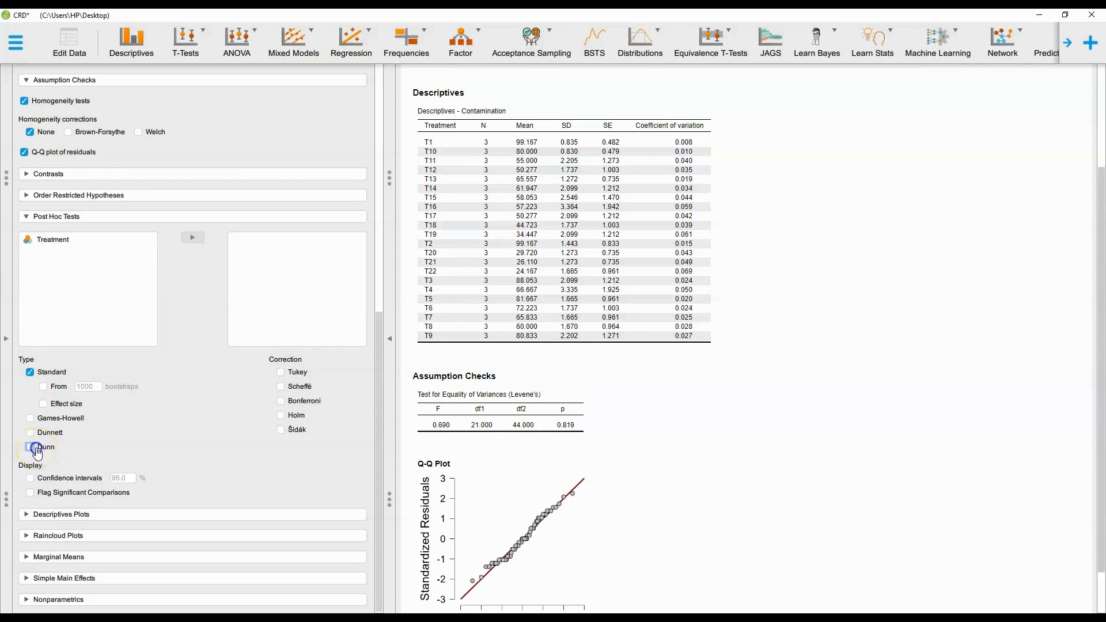
scroll(524, 371, down, 1)
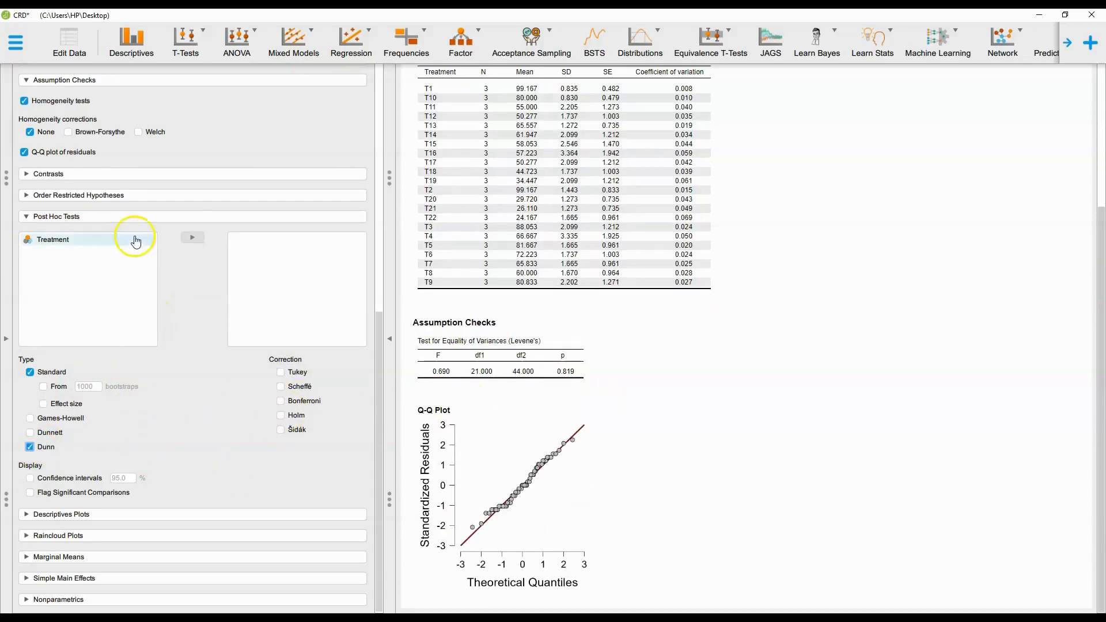
Add Treatment as the variable for post hoc comparisons.
click(196, 237)
click(91, 245)
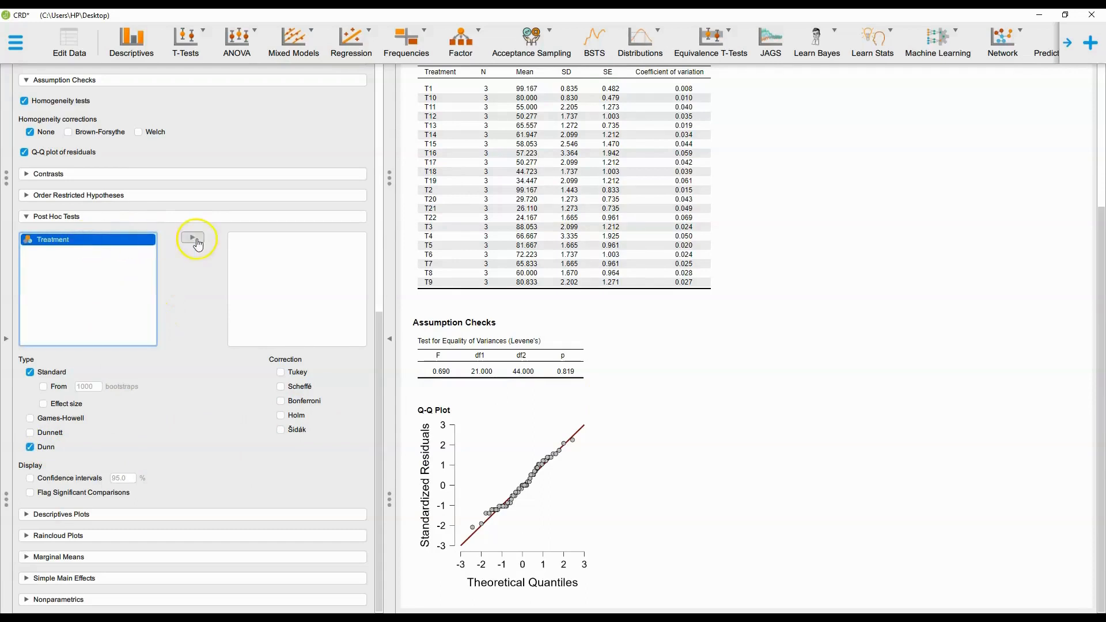
click(196, 242)
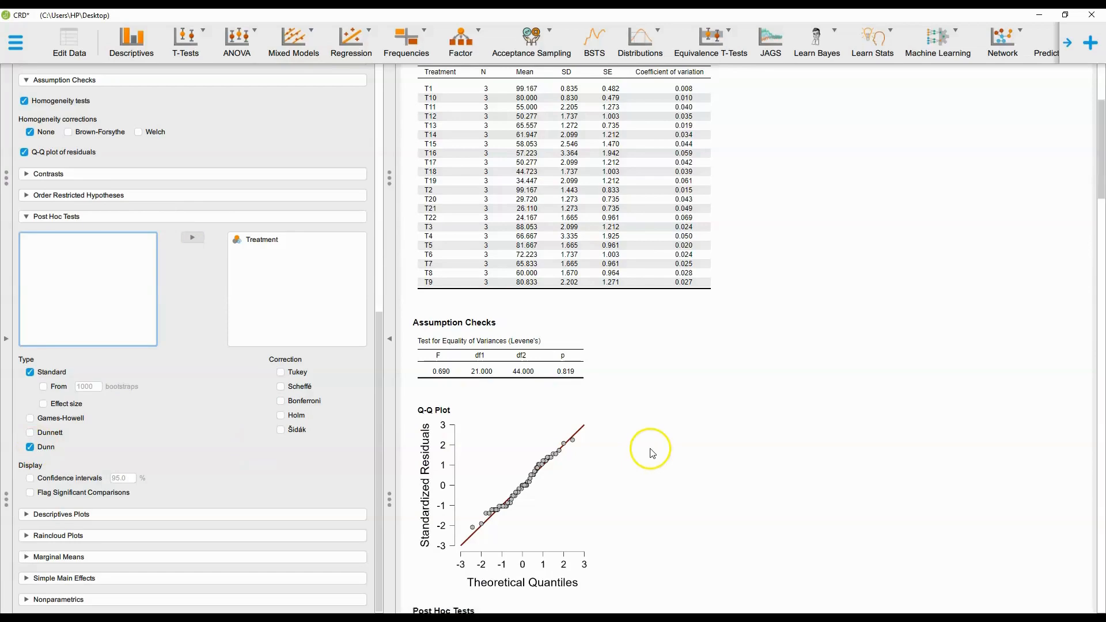
Enable 95% confidence intervals and flagging of significant comparisons for the post hoc tests.
scroll(652, 452, up, 2)
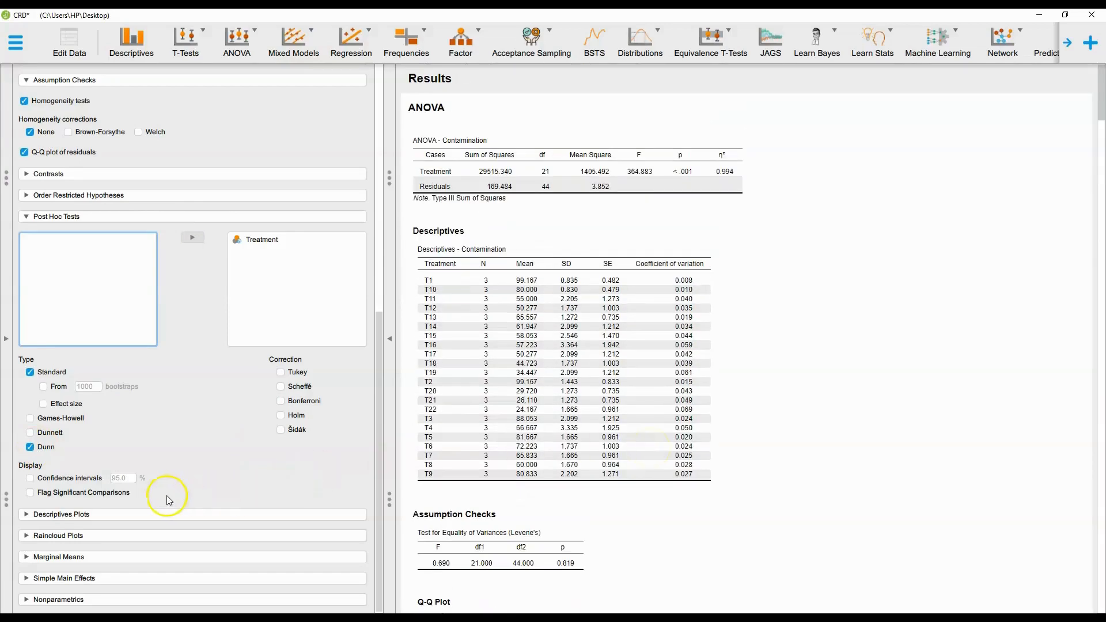
click(42, 449)
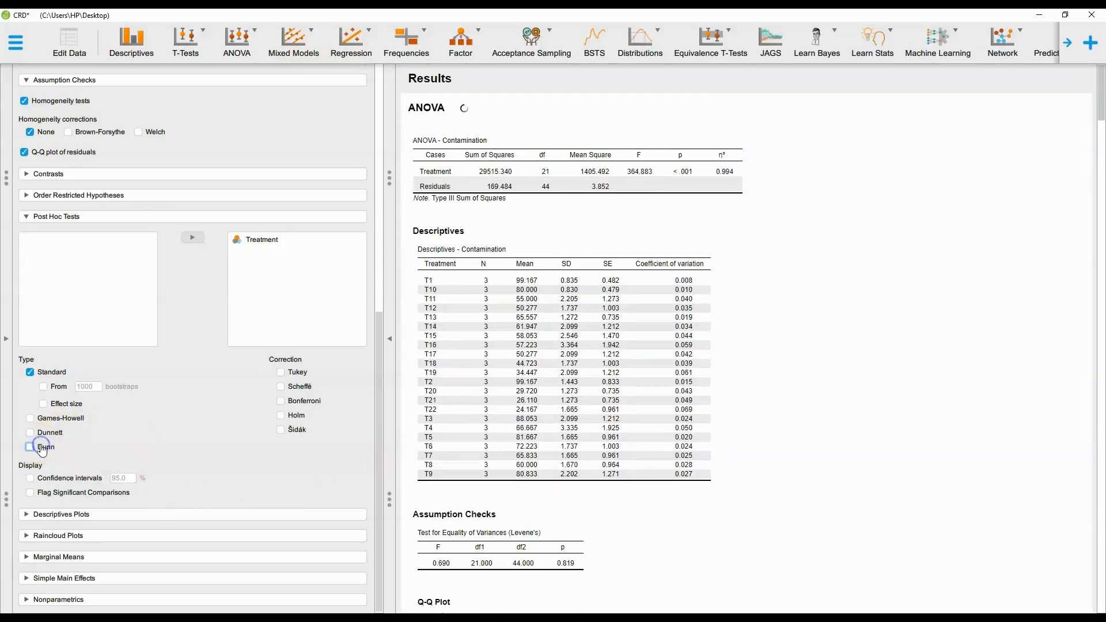
click(32, 494)
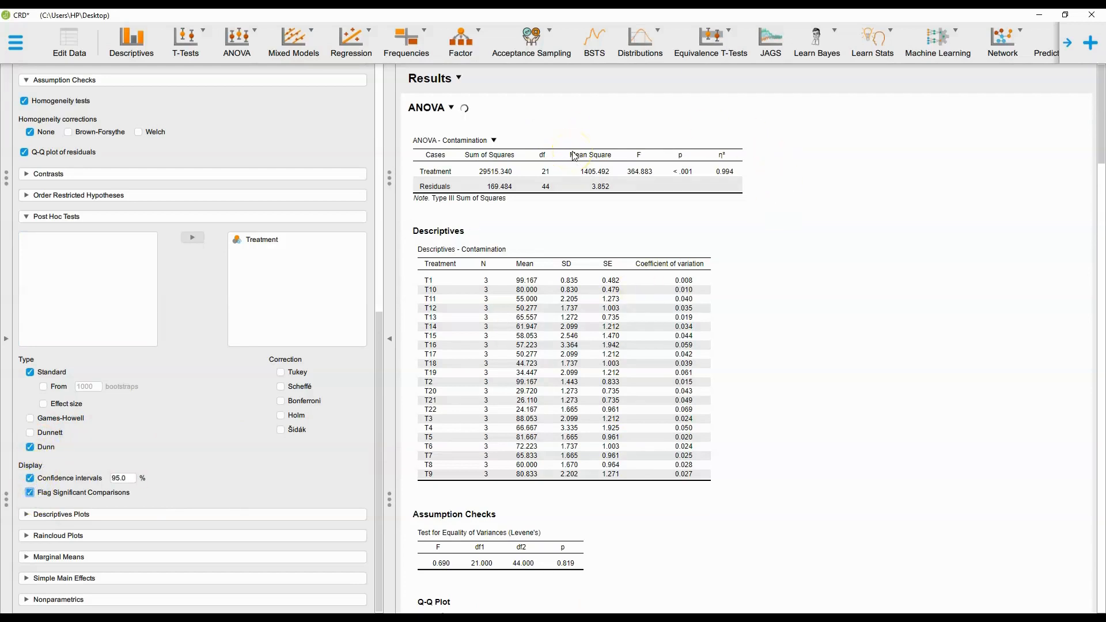
Scroll through the post hoc comparison and Dunn test tables in the results.
scroll(587, 280, down, 4)
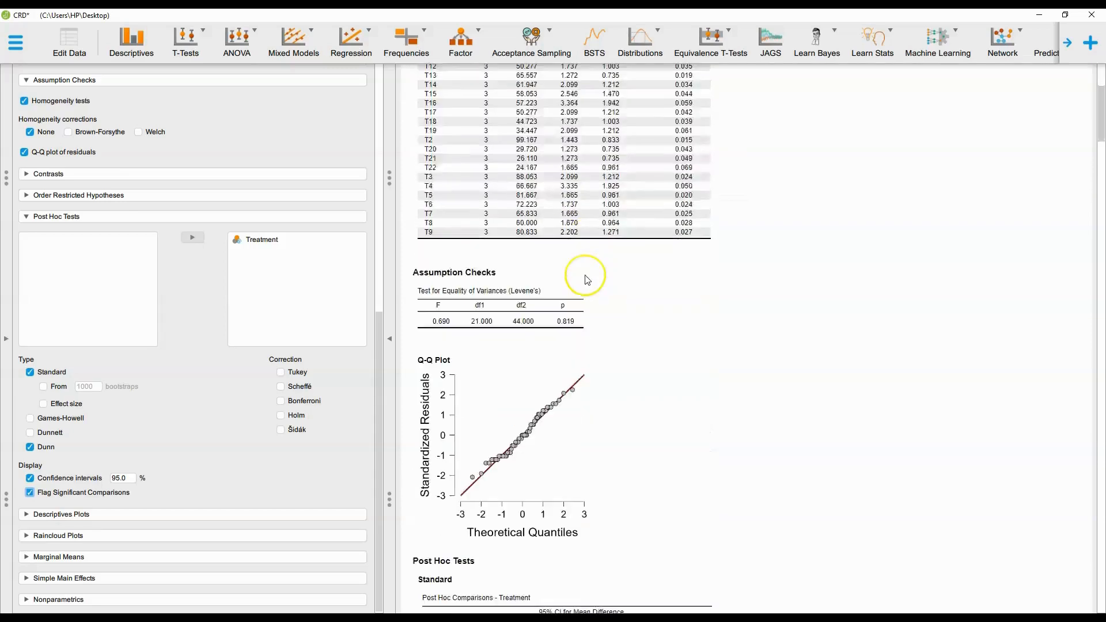
scroll(587, 280, down, 7)
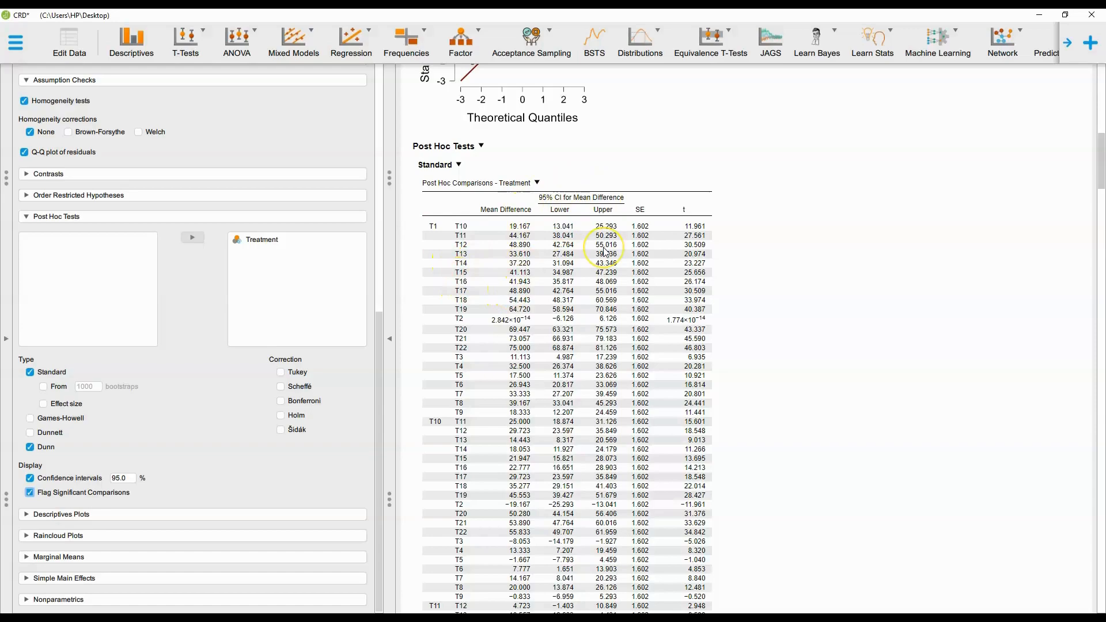
scroll(649, 286, down, 10)
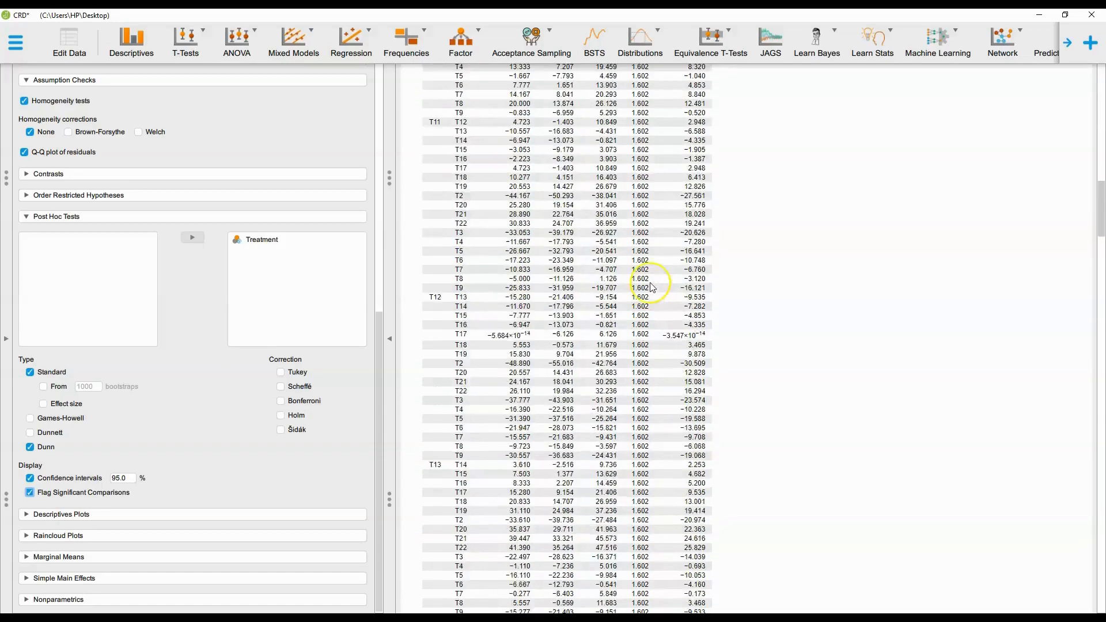
scroll(652, 288, down, 15)
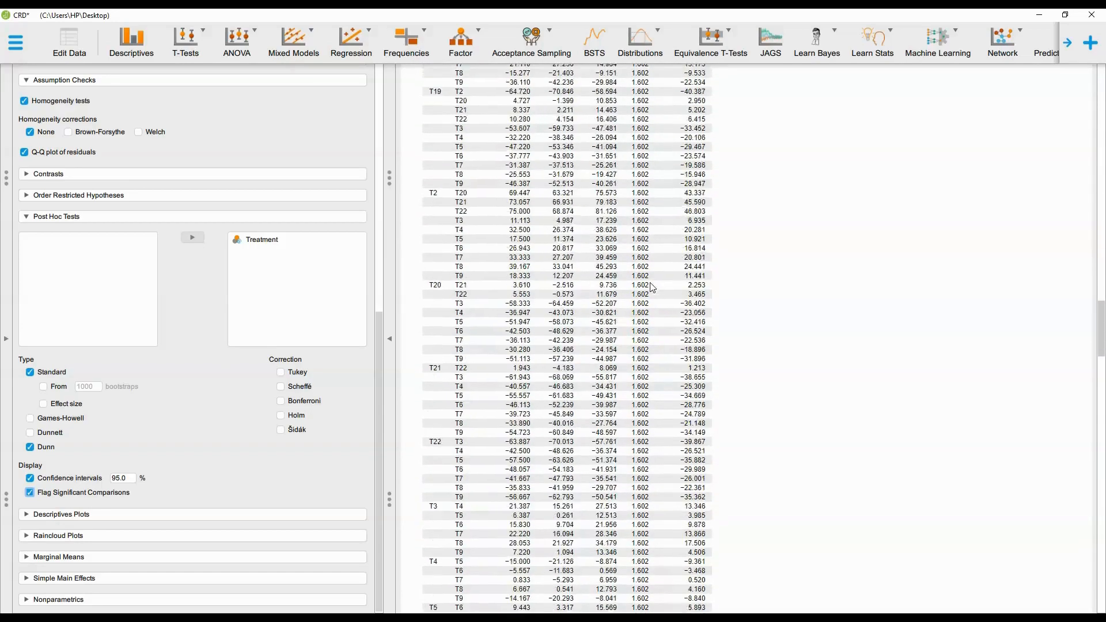
scroll(653, 288, down, 2)
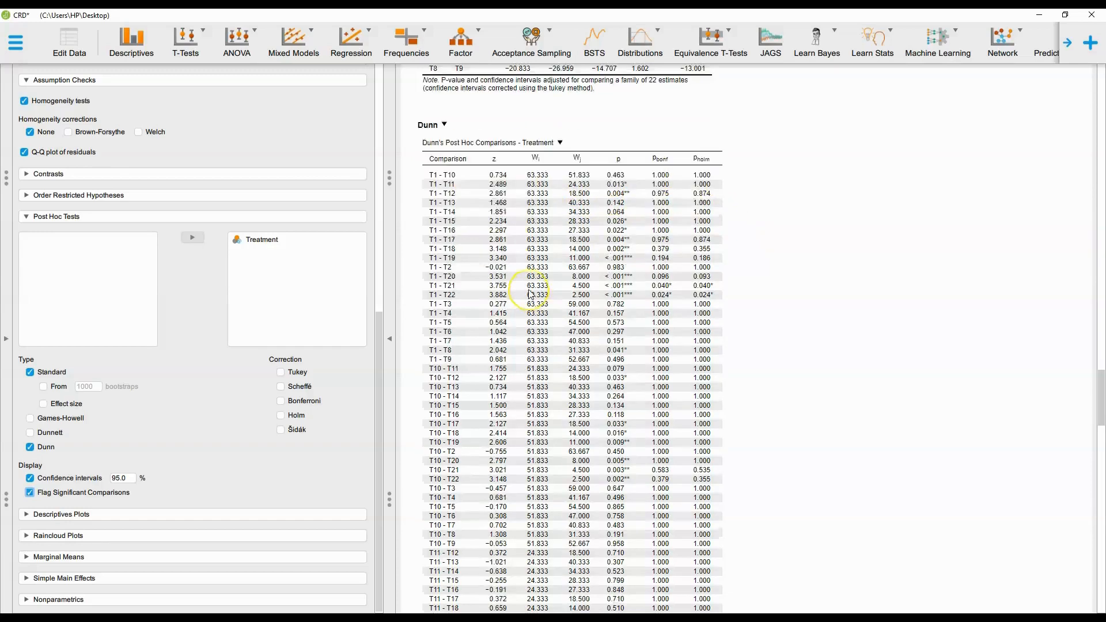
Scroll down to the end of the Dunn comparison table and back up to the ANOVA table at the top of the results.
scroll(531, 294, down, 12)
scroll(531, 294, down, 20)
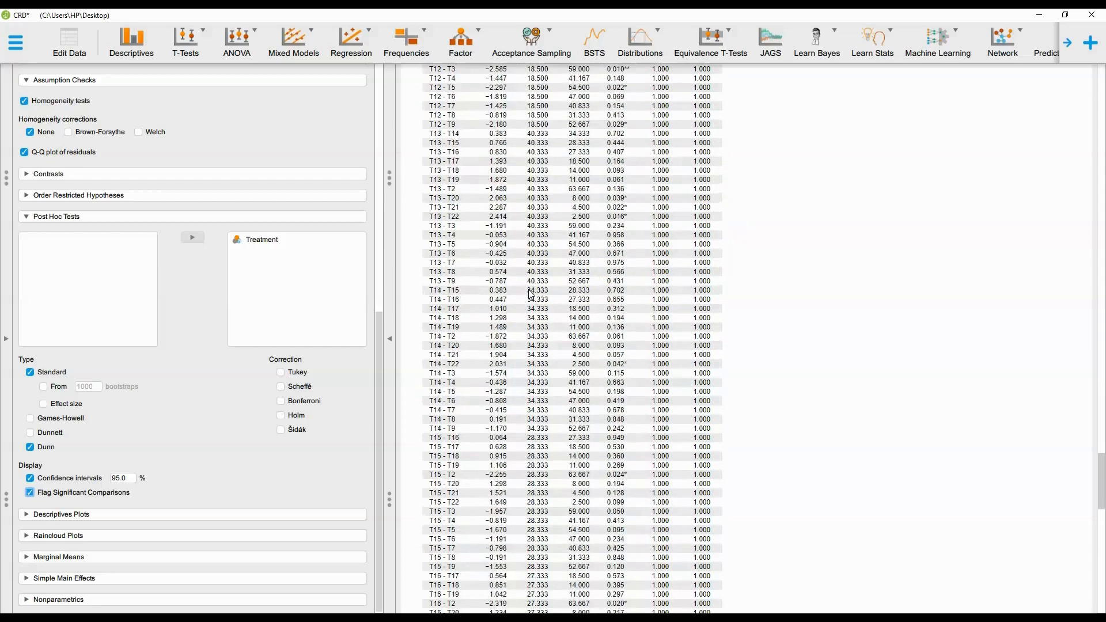
scroll(531, 294, down, 8)
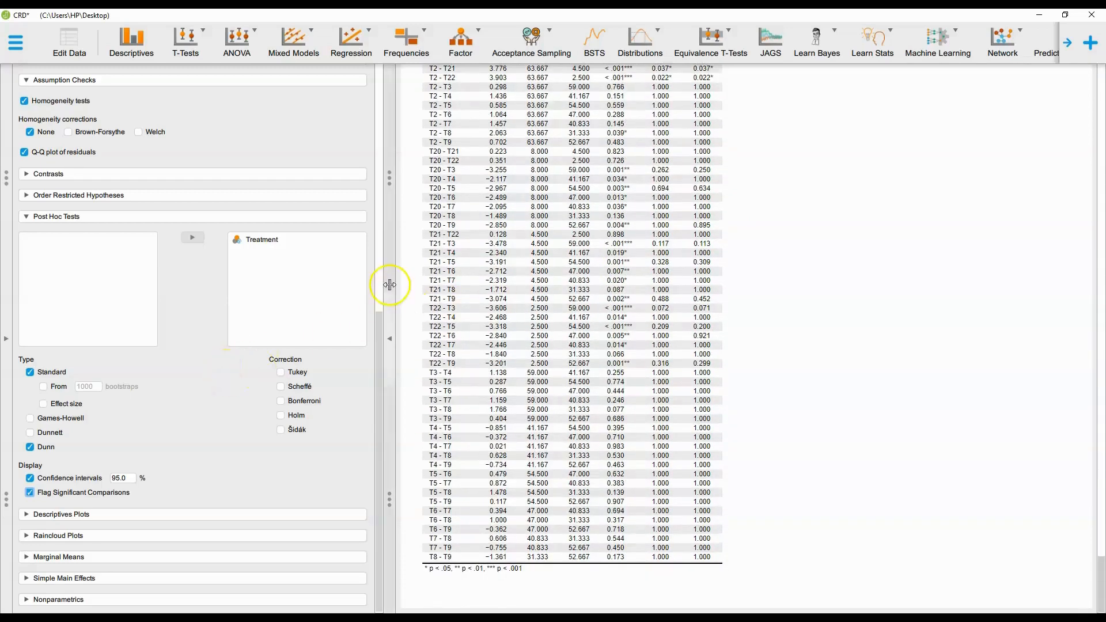
drag(379, 324, 376, 356)
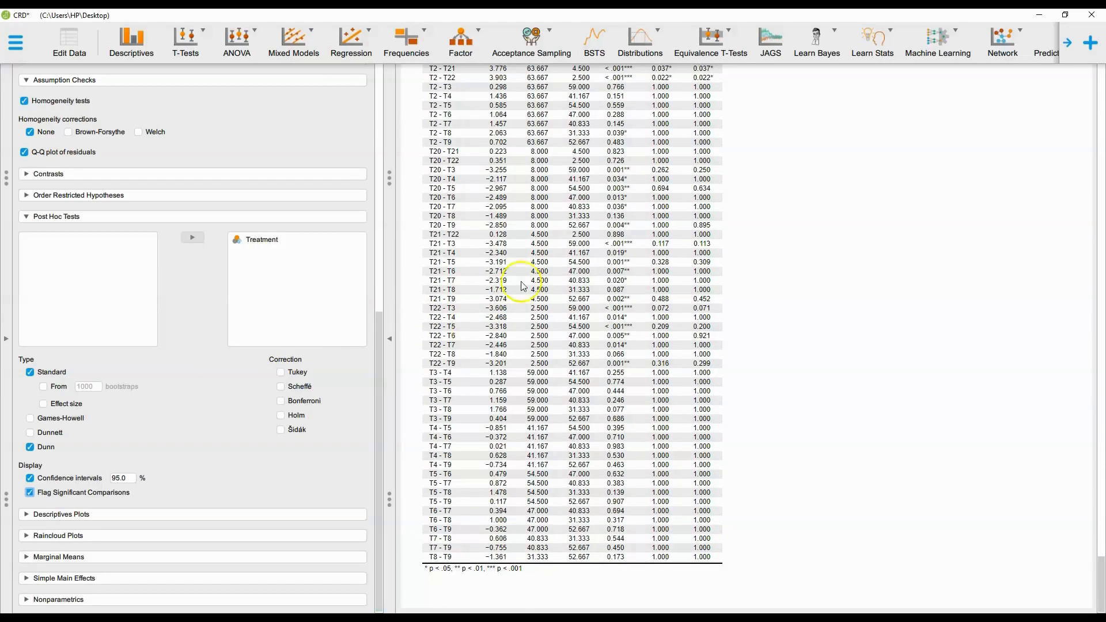
scroll(612, 281, up, 18)
scroll(612, 281, up, 20)
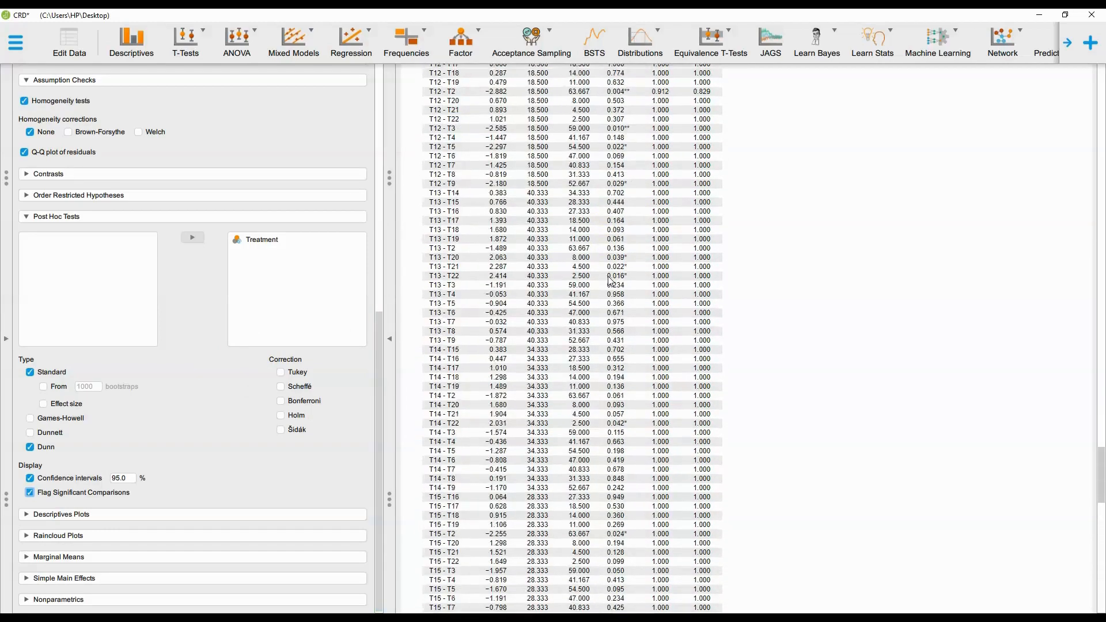
scroll(611, 281, up, 20)
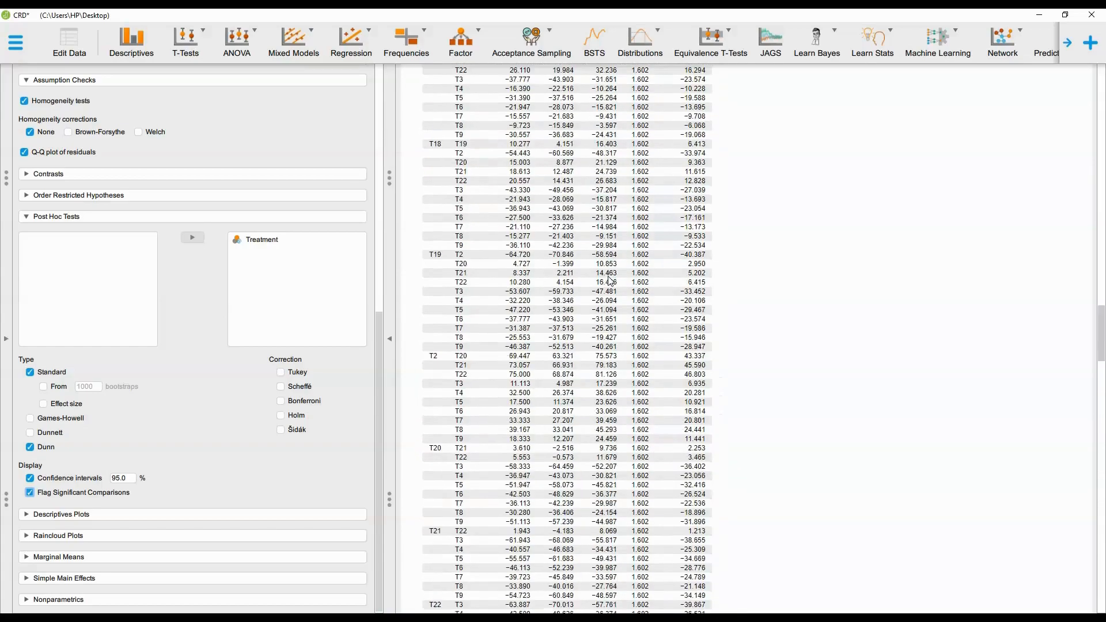
scroll(611, 281, up, 20)
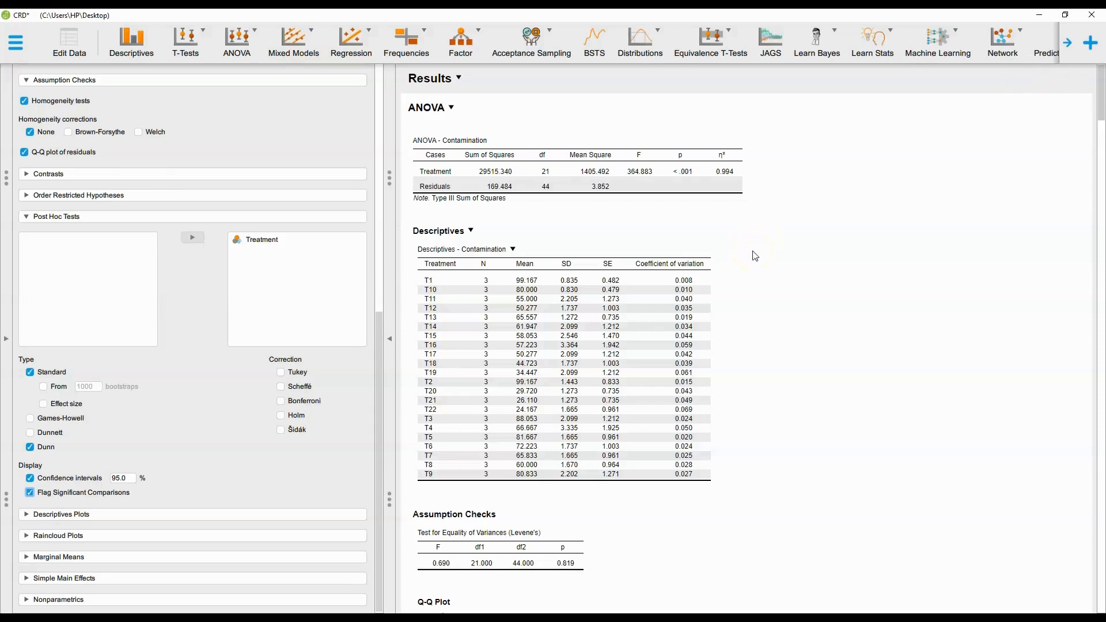
scroll(371, 249, up, 10)
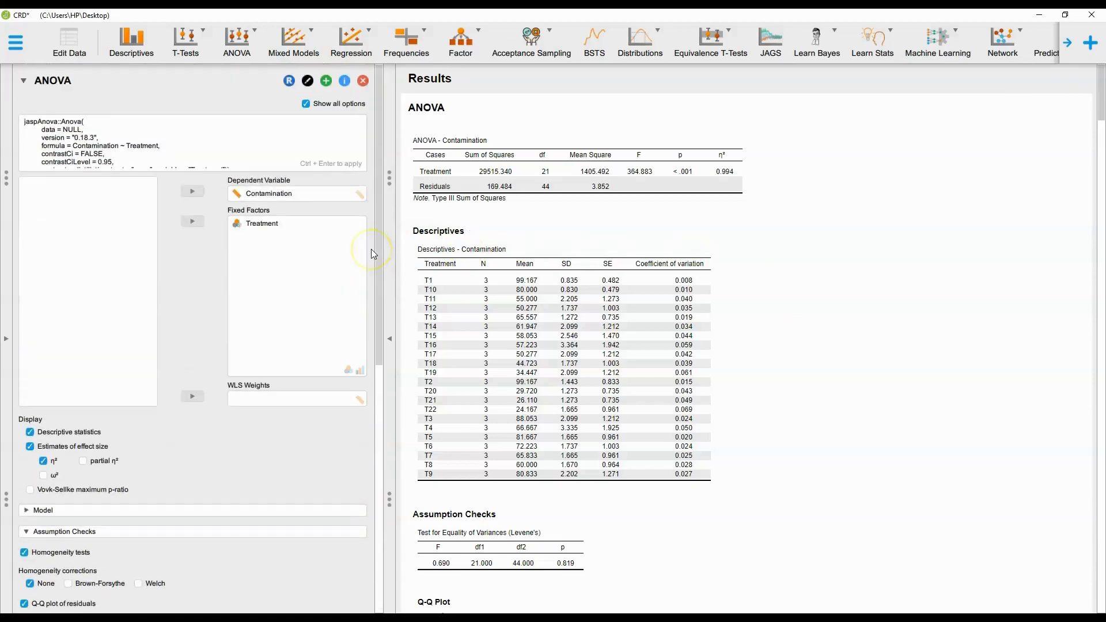
click(7, 45)
click(29, 78)
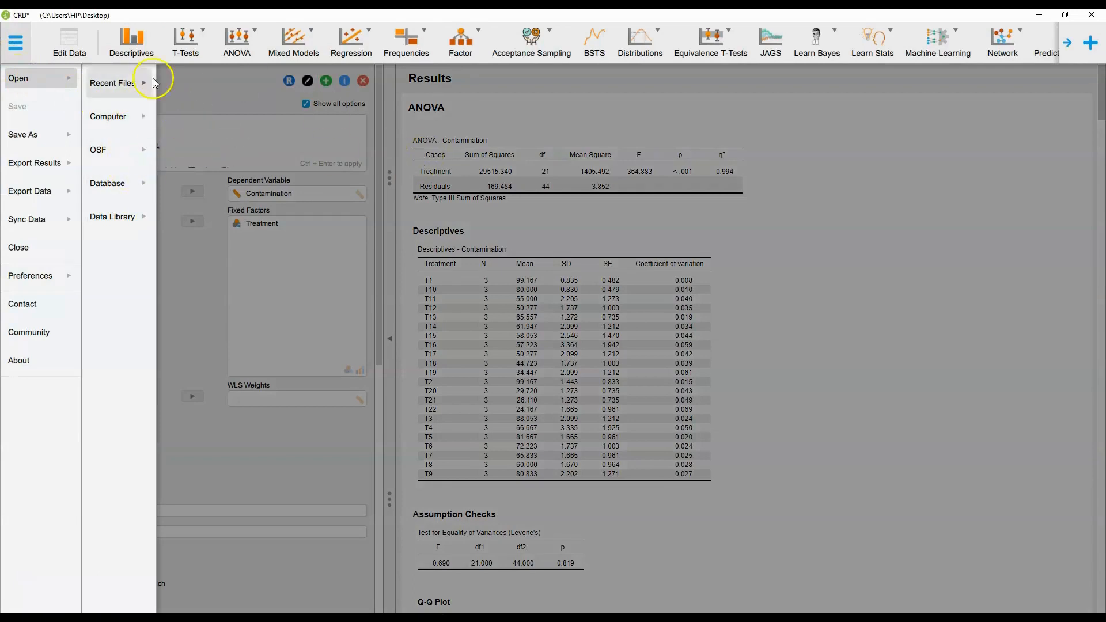
click(223, 128)
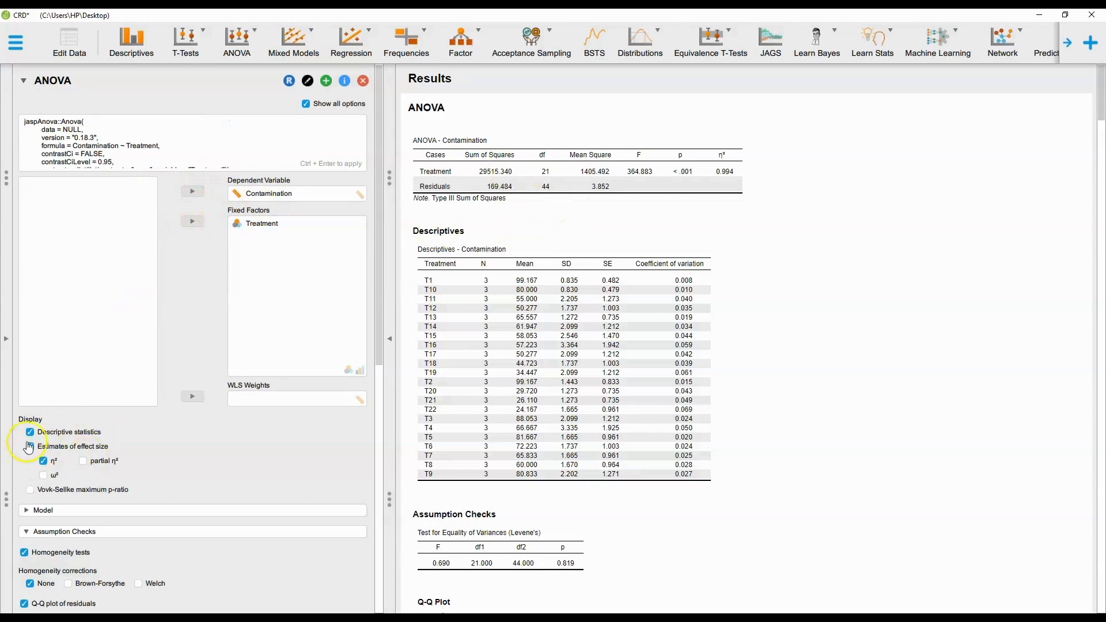
Review the results again, from descriptives, Levene's test and the Q-Q plot through the post hoc and Dunn tables.
scroll(28, 450, down, 7)
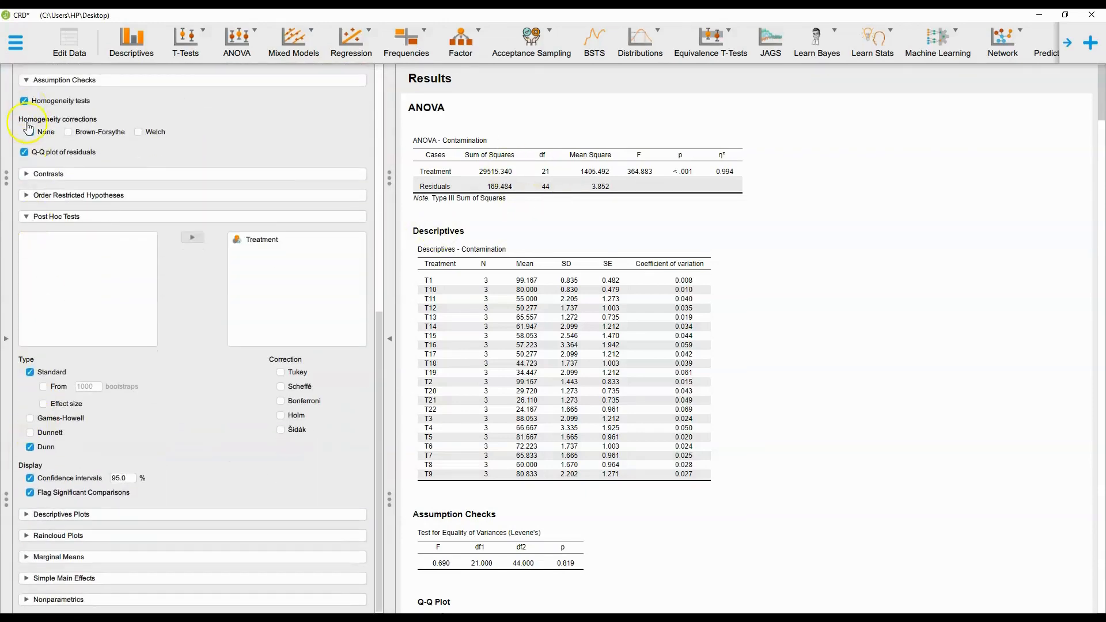
scroll(852, 199, down, 20)
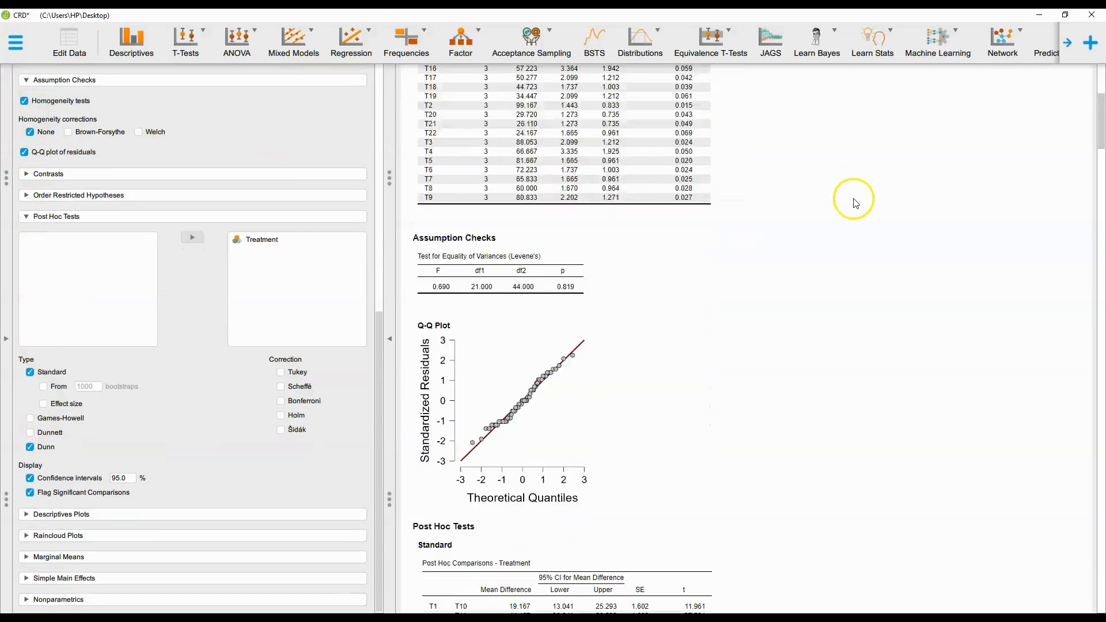
scroll(856, 203, down, 15)
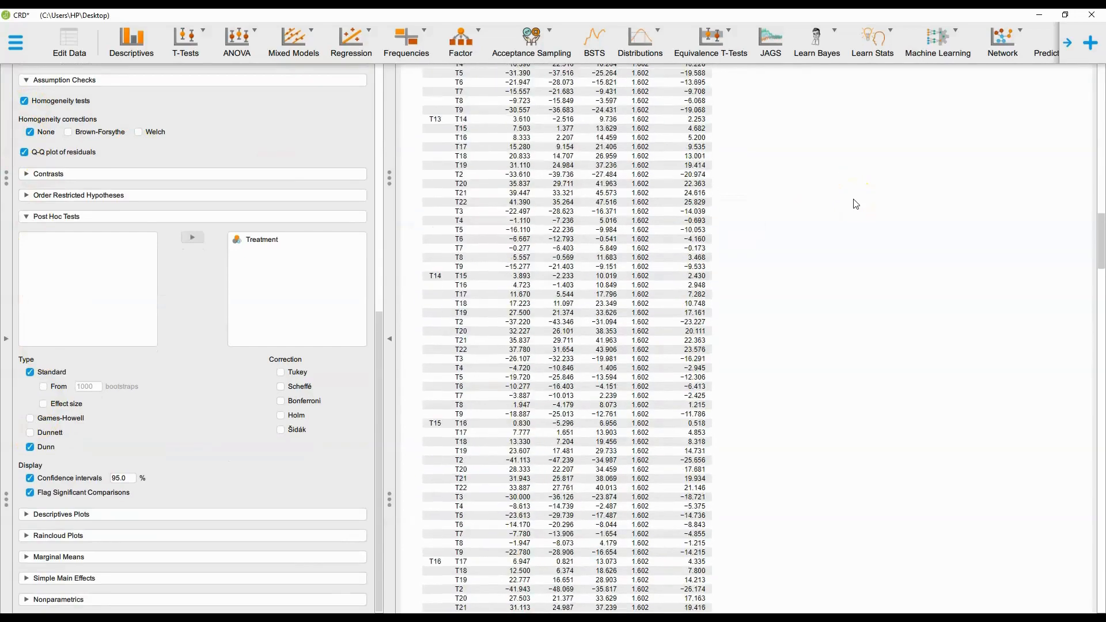
scroll(856, 203, down, 15)
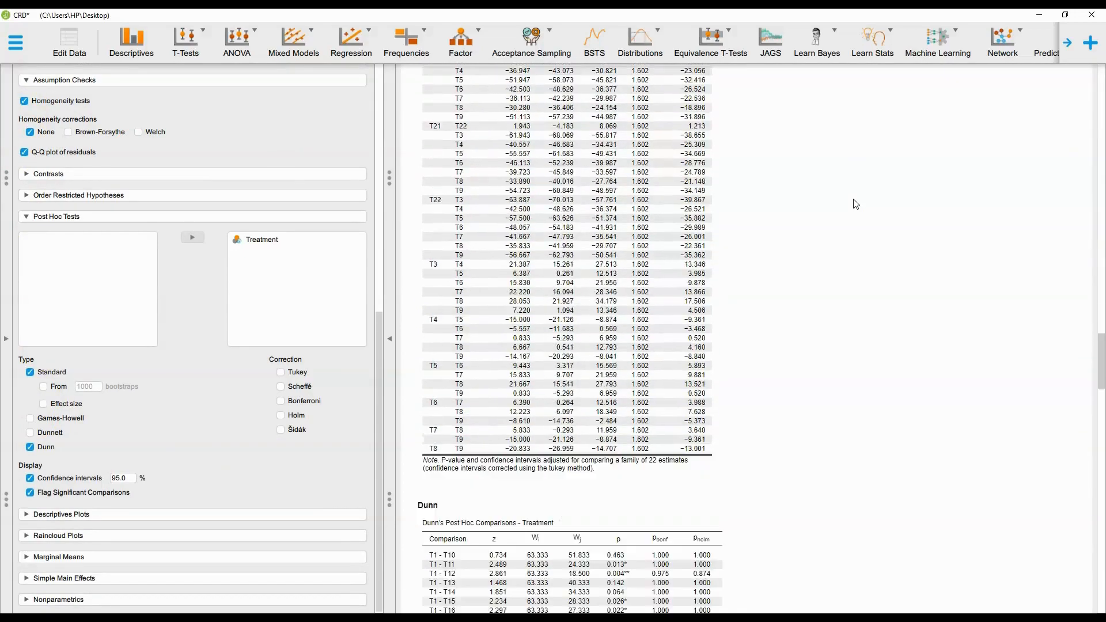
scroll(855, 204, down, 15)
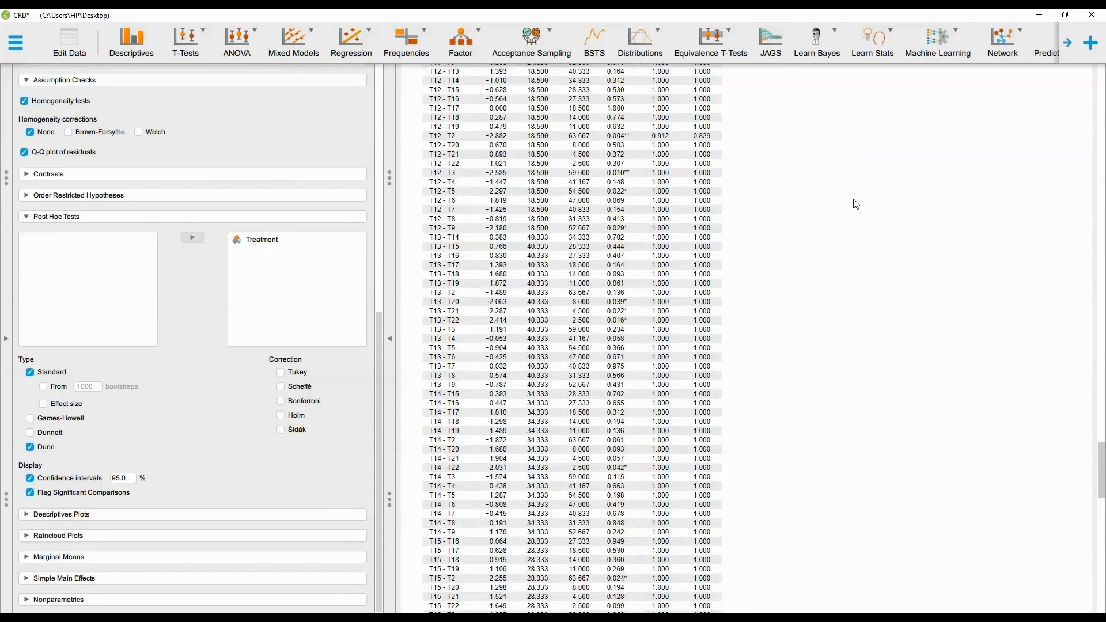
scroll(856, 204, up, 3)
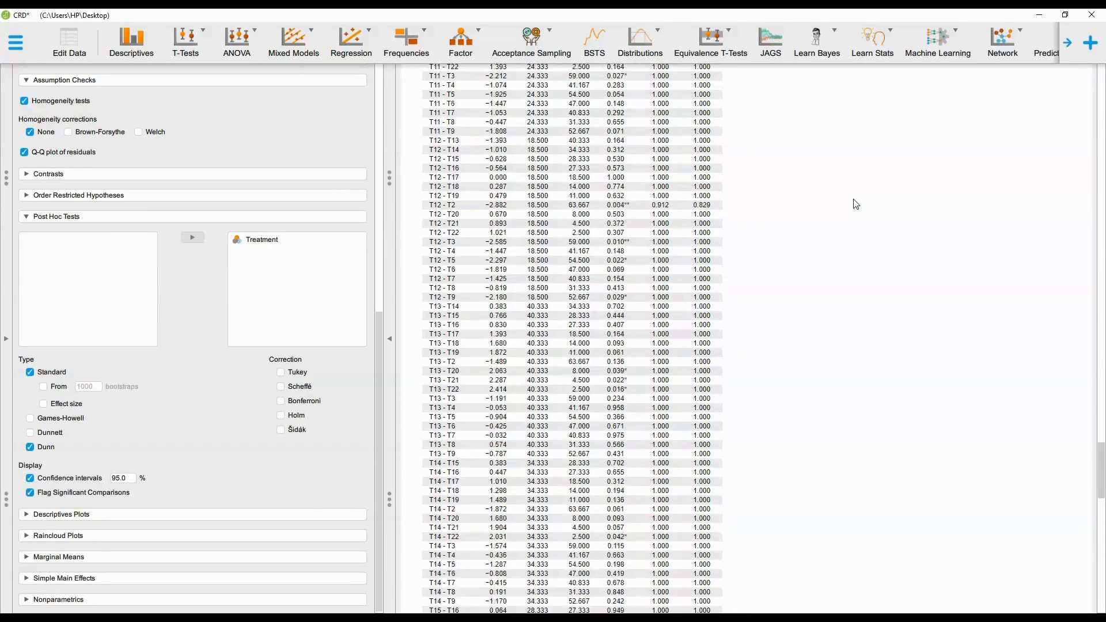
scroll(856, 204, up, 12)
scroll(856, 203, up, 11)
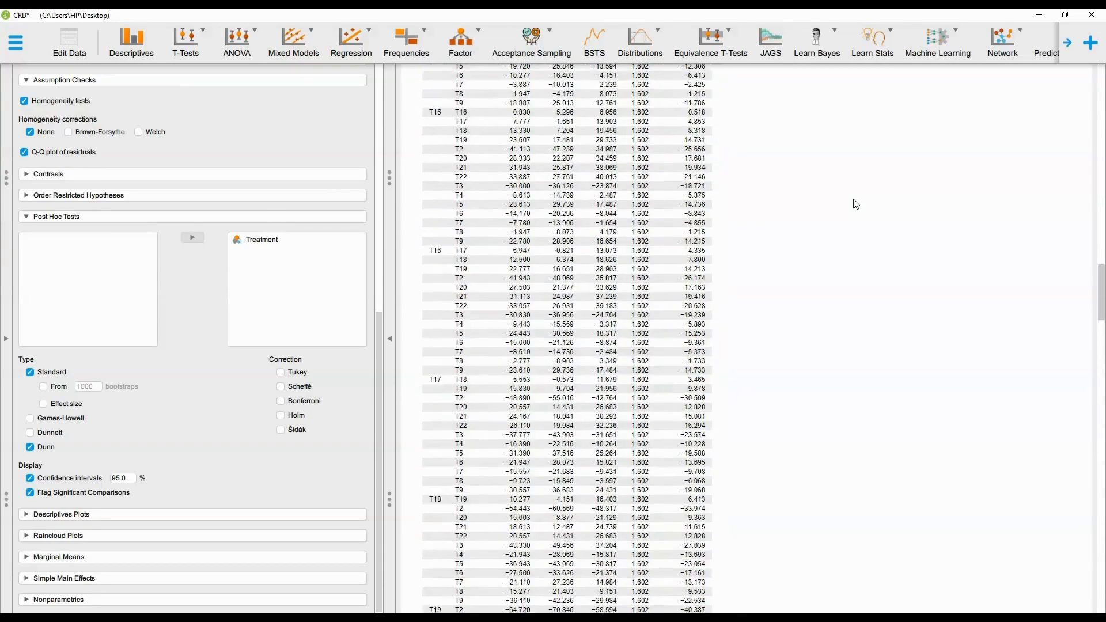
scroll(856, 204, up, 19)
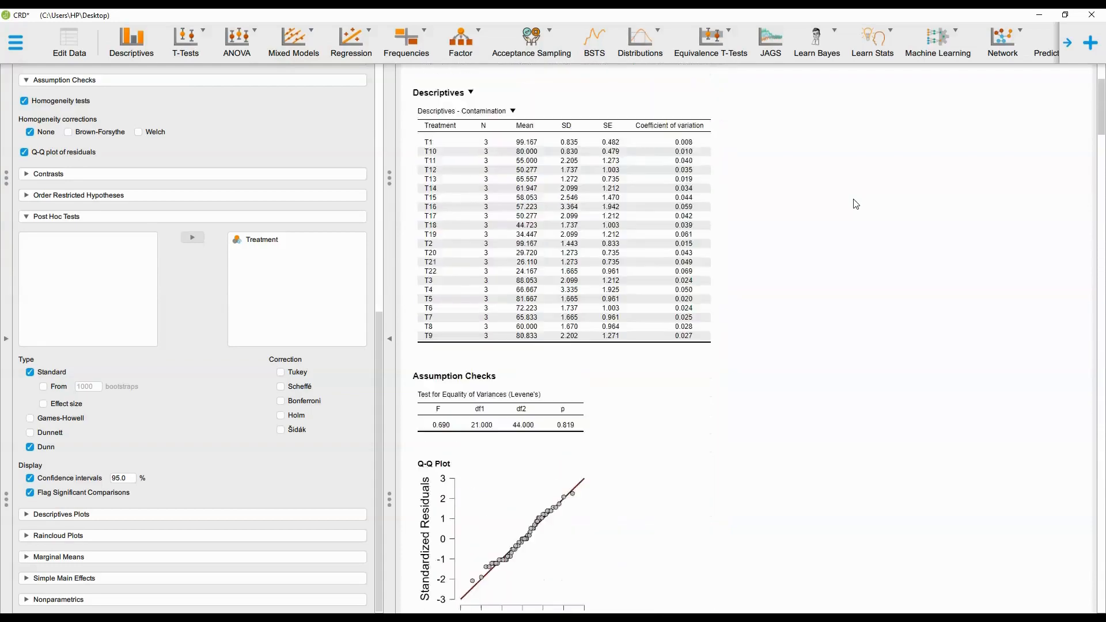
scroll(856, 204, up, 3)
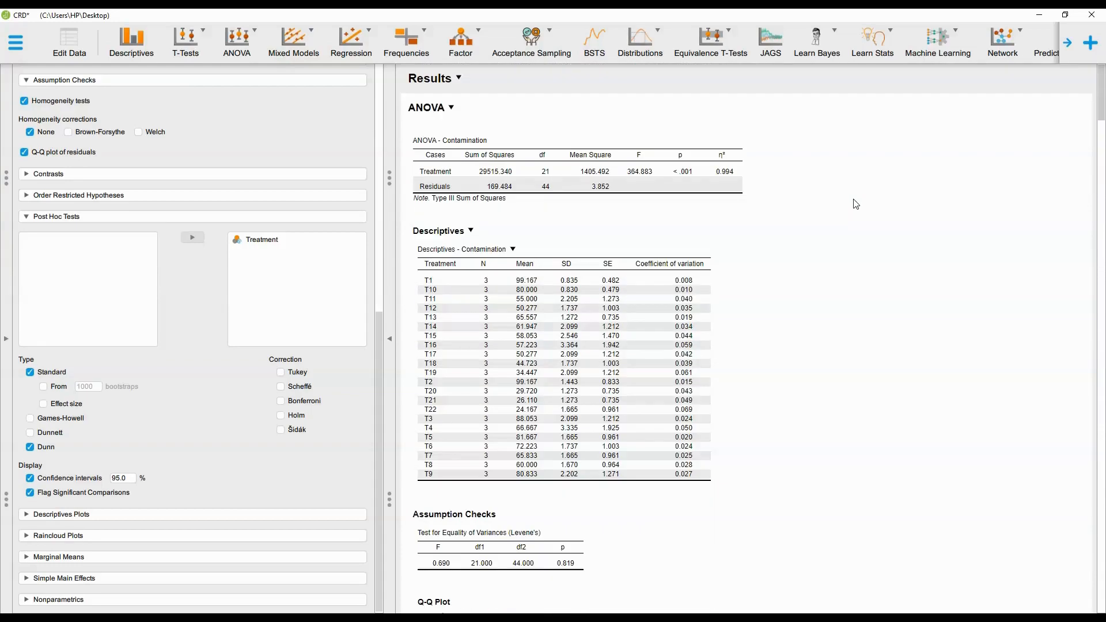